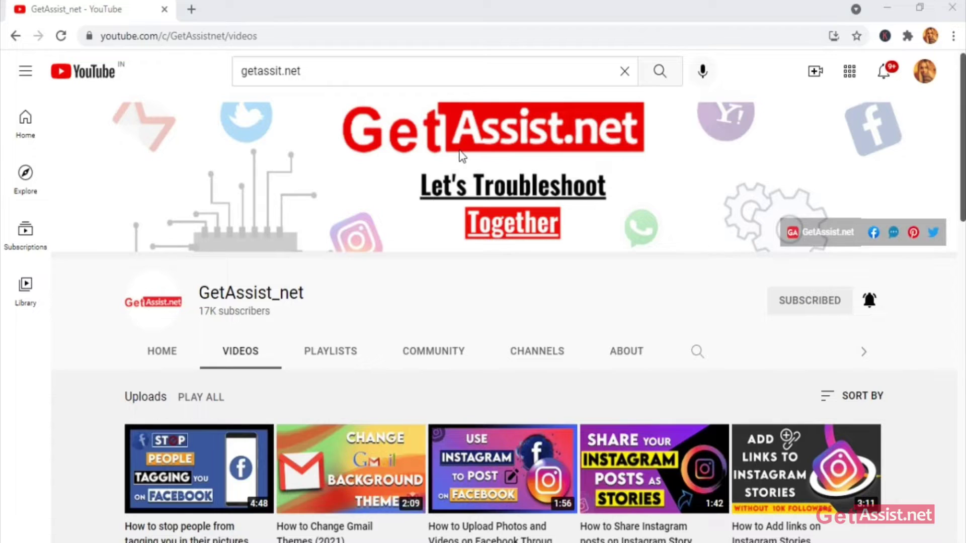
- Scroll down through the attendance list and back to the top
scroll(462, 156, down, 3)
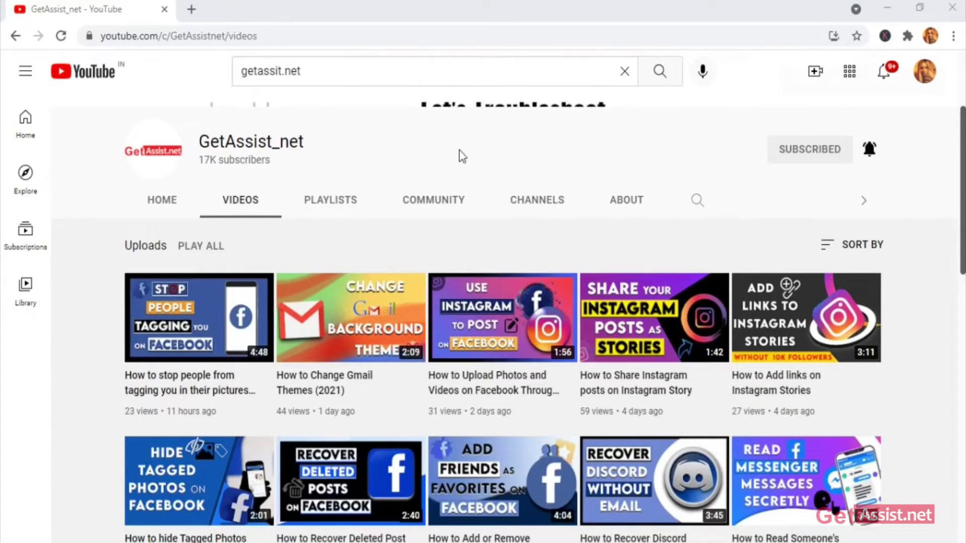
scroll(462, 156, down, 6)
scroll(459, 150, down, 5)
scroll(462, 156, down, 3)
scroll(460, 153, down, 6)
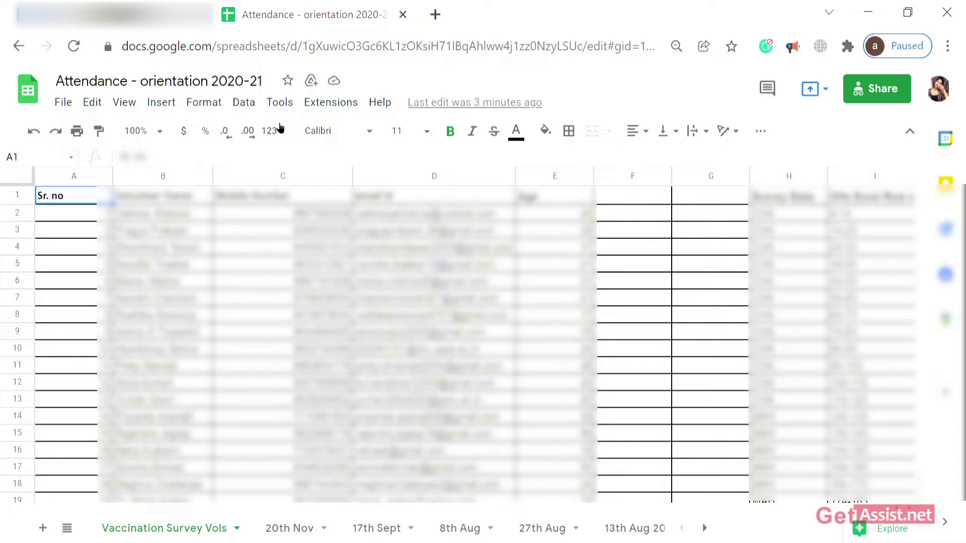
scroll(431, 213, down, 5)
scroll(431, 213, up, 5)
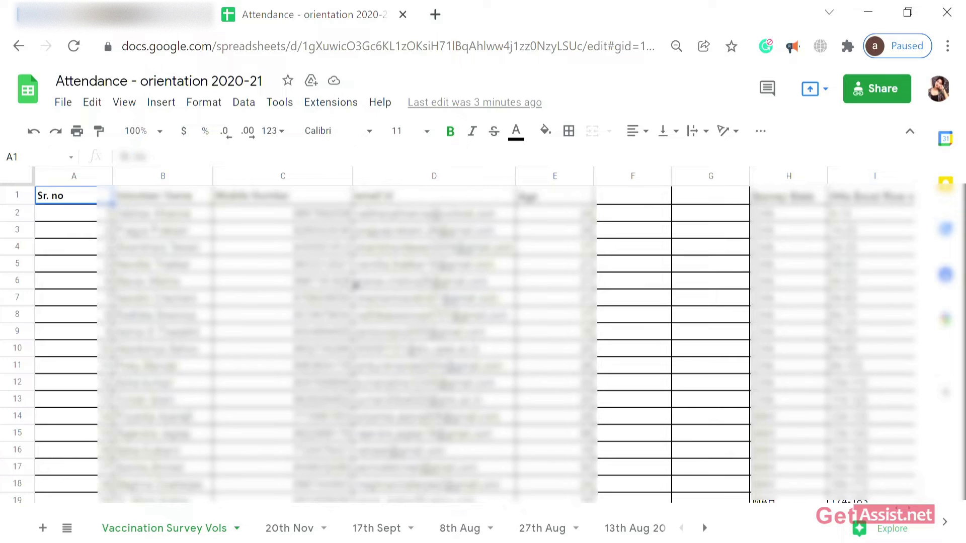
scroll(356, 285, down, 1)
scroll(356, 285, up, 1)
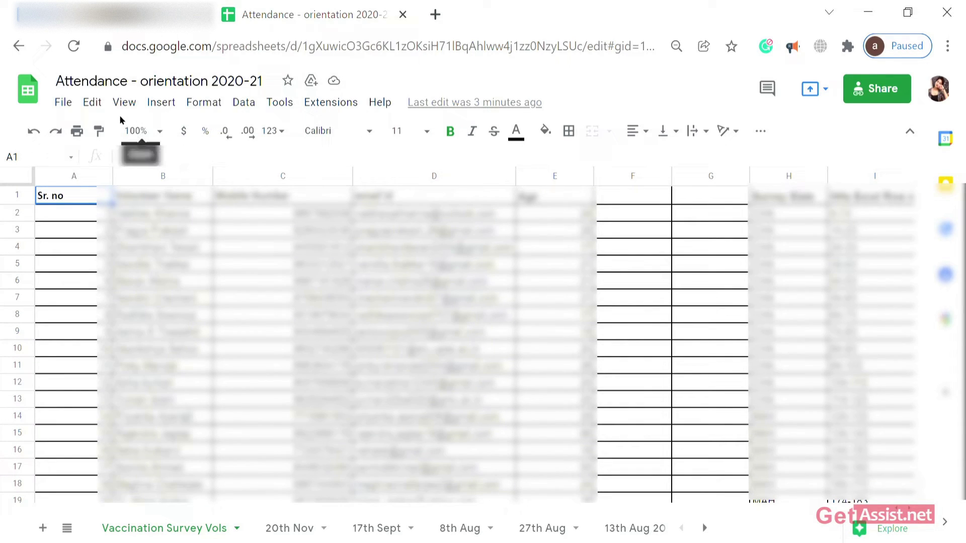
- Insert one blank row above row 1 and another below it
click(172, 104)
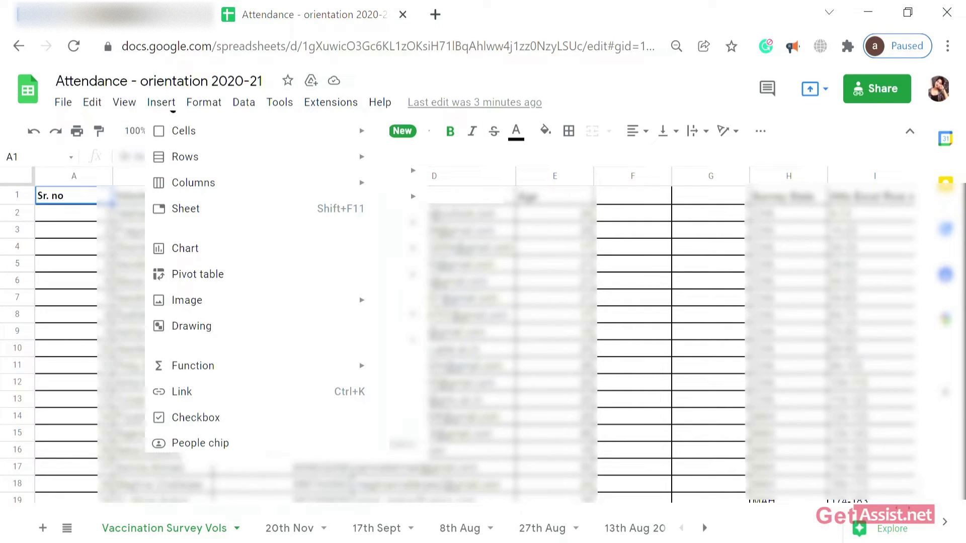
mouse_move(162, 160)
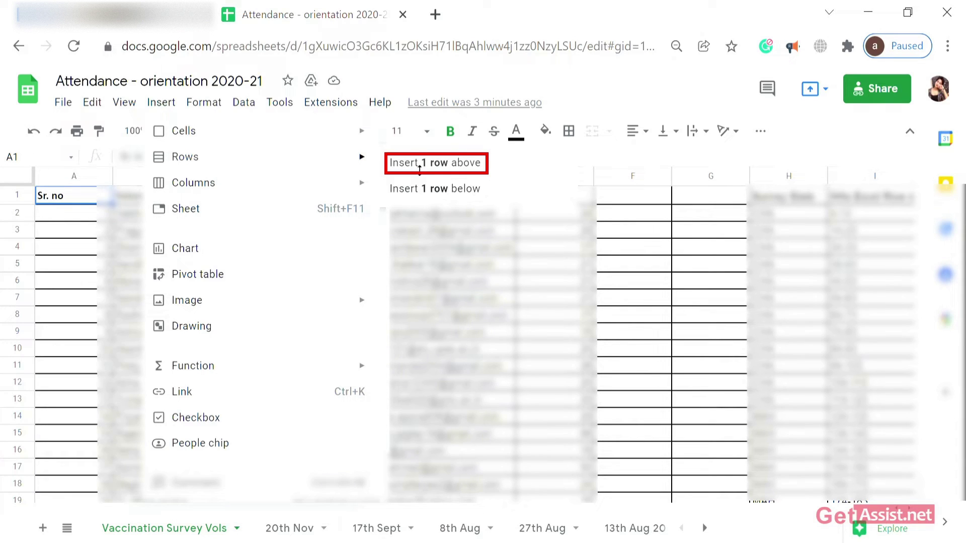
click(420, 166)
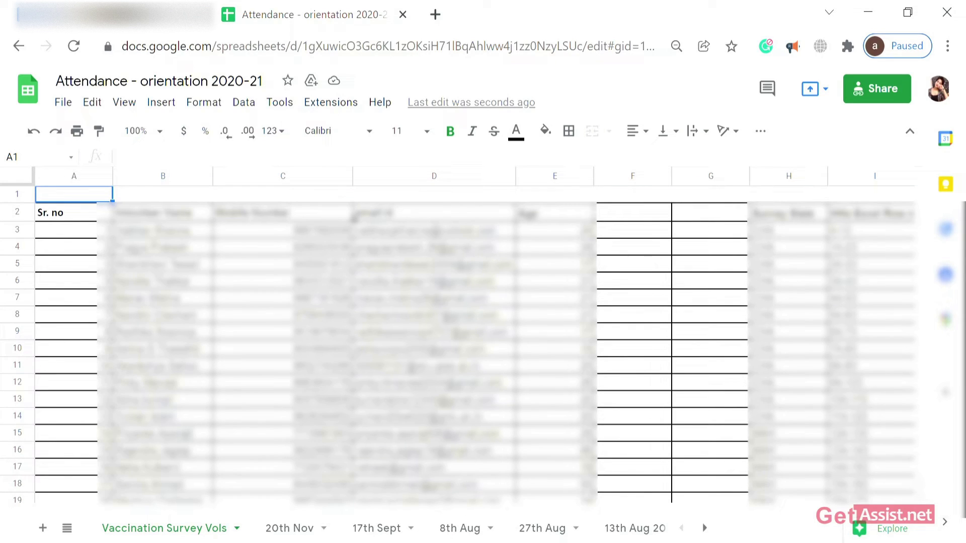
click(160, 104)
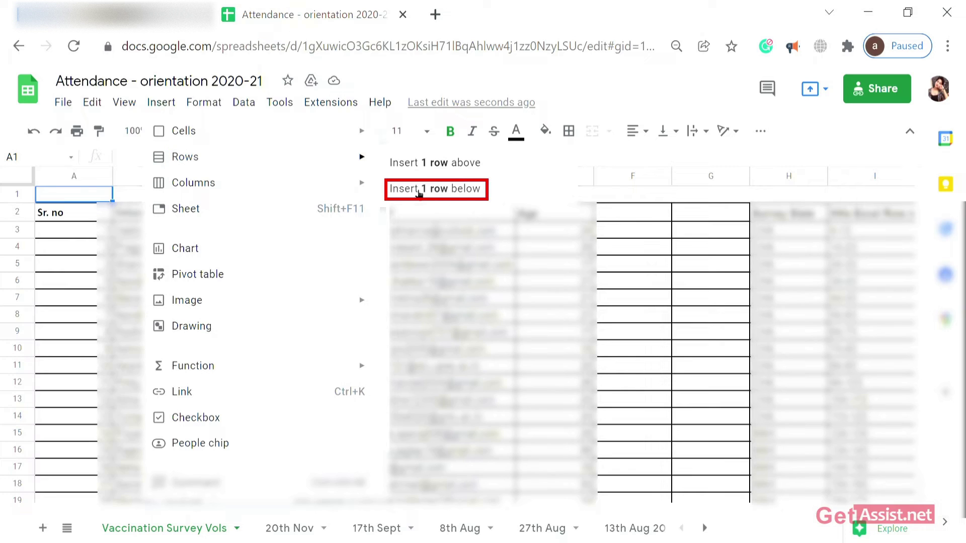
click(417, 192)
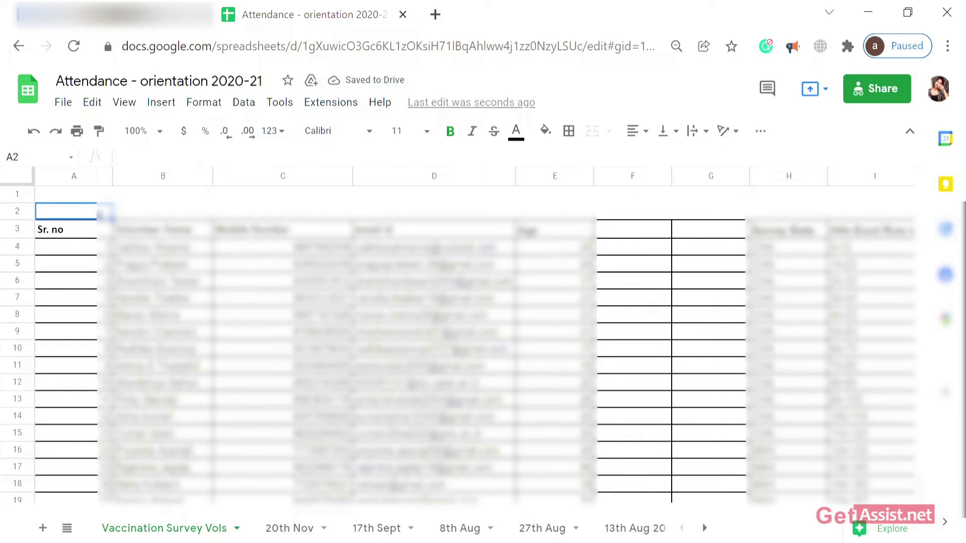
- From cell A2, insert a blank column left of column A and another to its right
click(92, 197)
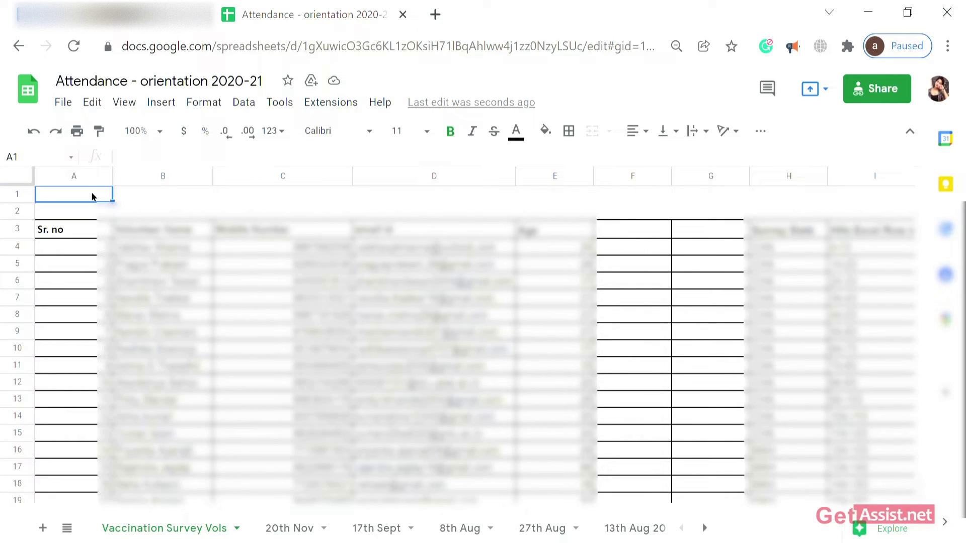
click(91, 217)
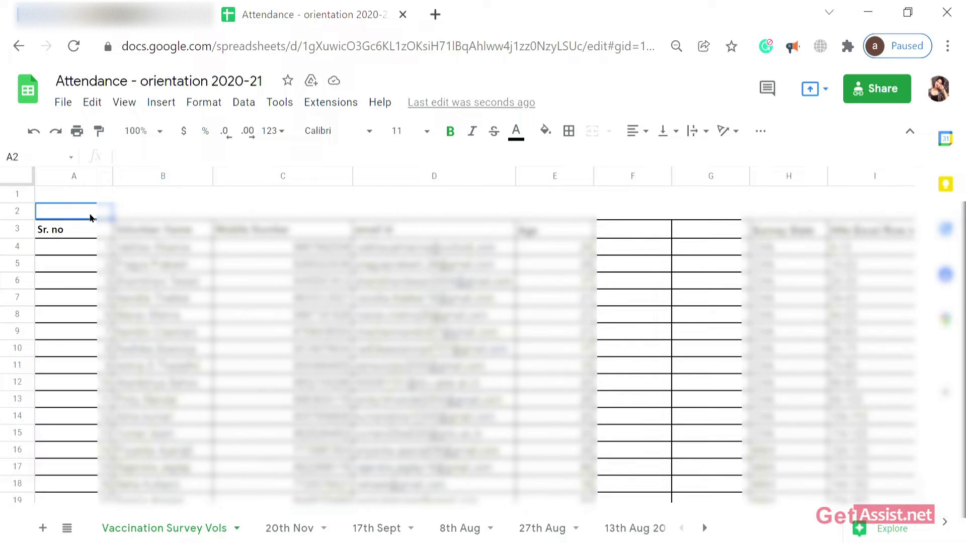
click(161, 103)
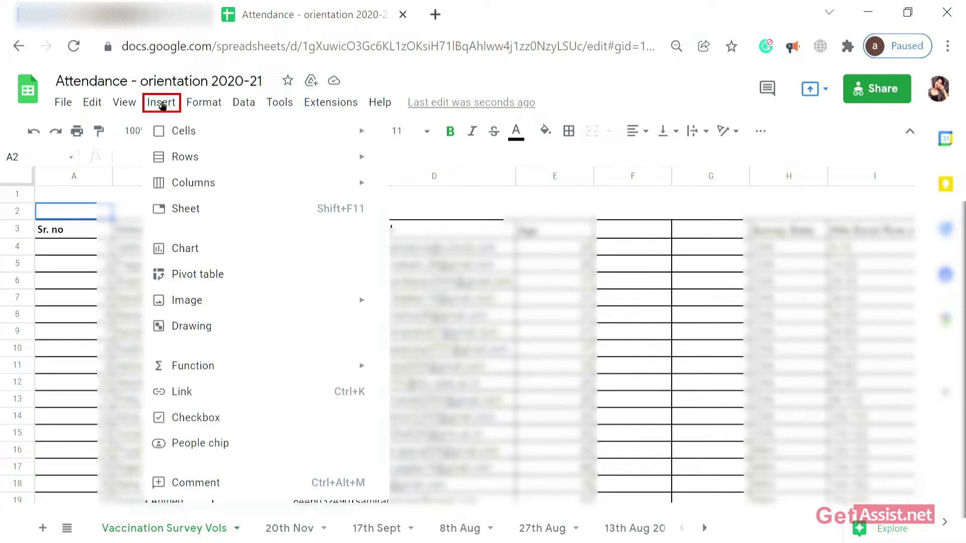
mouse_move(227, 185)
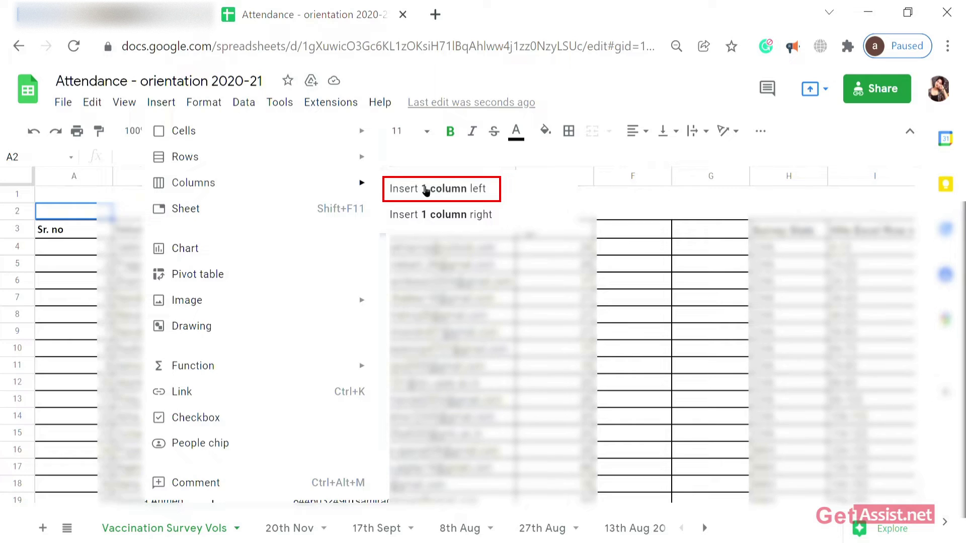
click(426, 189)
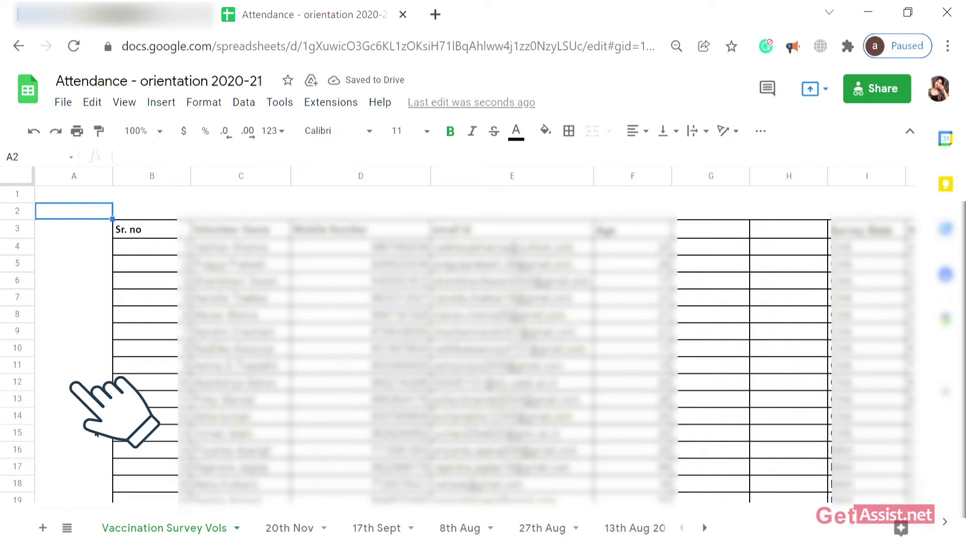
click(161, 103)
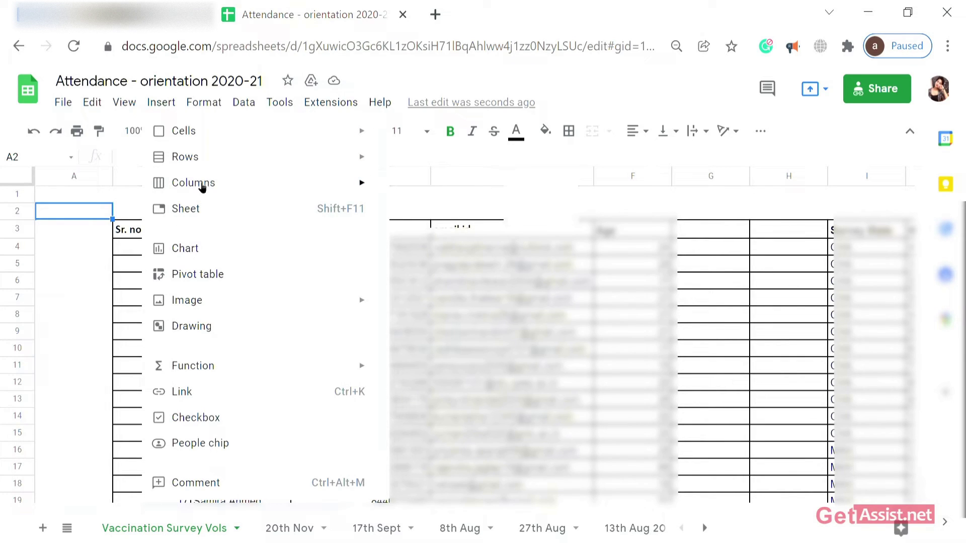
mouse_move(203, 185)
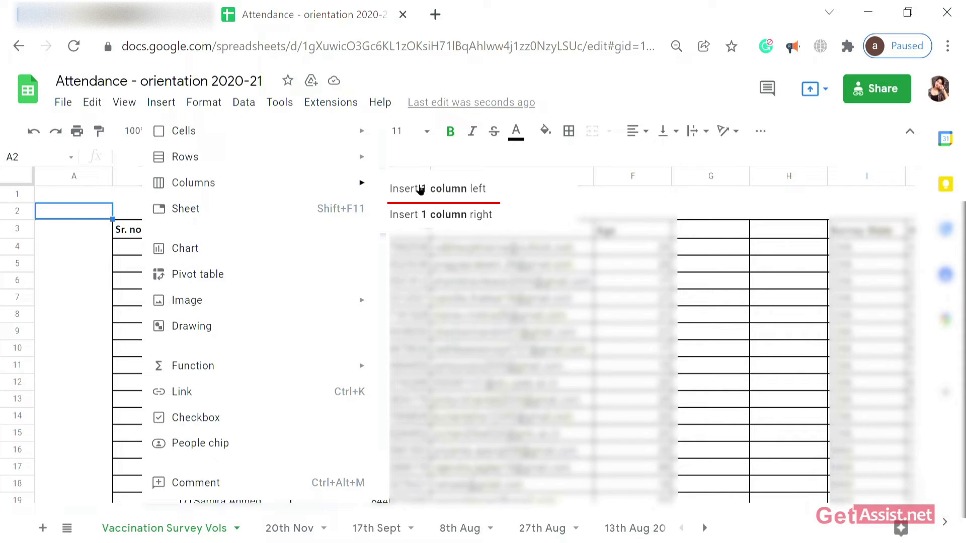
click(427, 217)
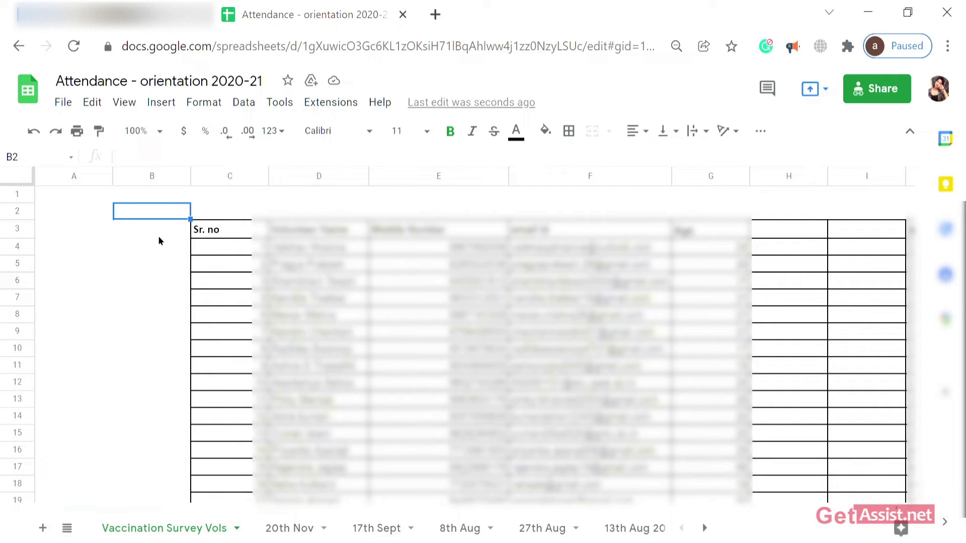
- Remove the two blank columns just inserted
key(ctrl+alt+minus)
key(ctrl+alt+minus)
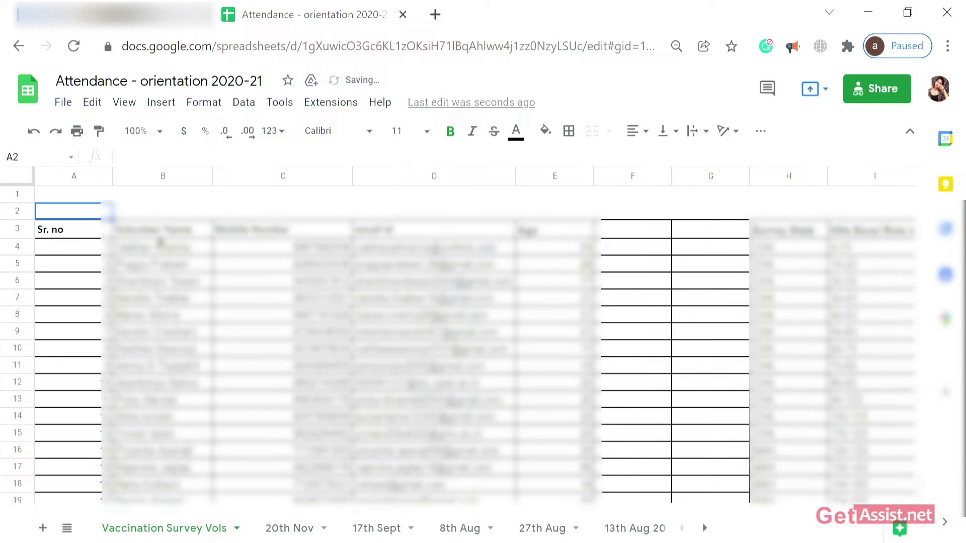
key(ctrl+alt+minus)
key(ctrl+alt+minus)
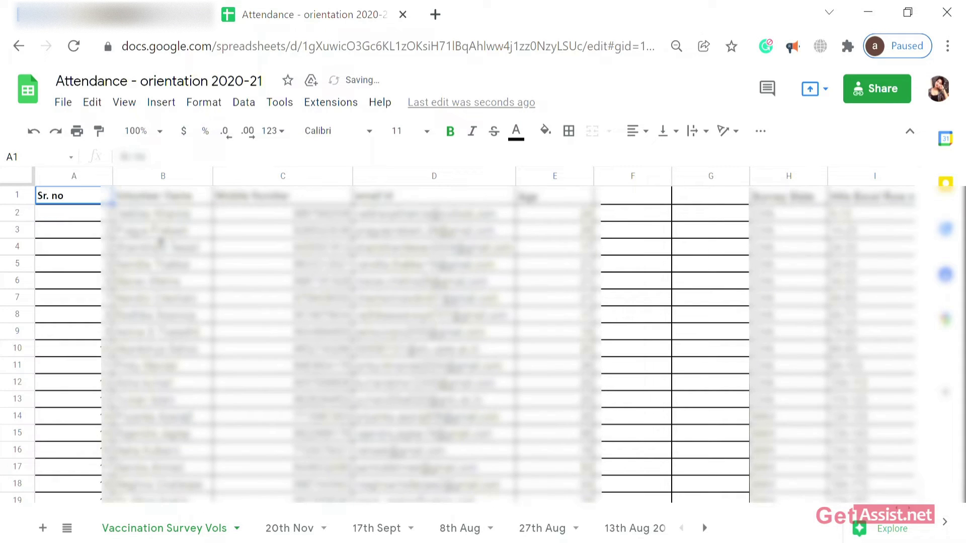
scroll(320, 313, down, 5)
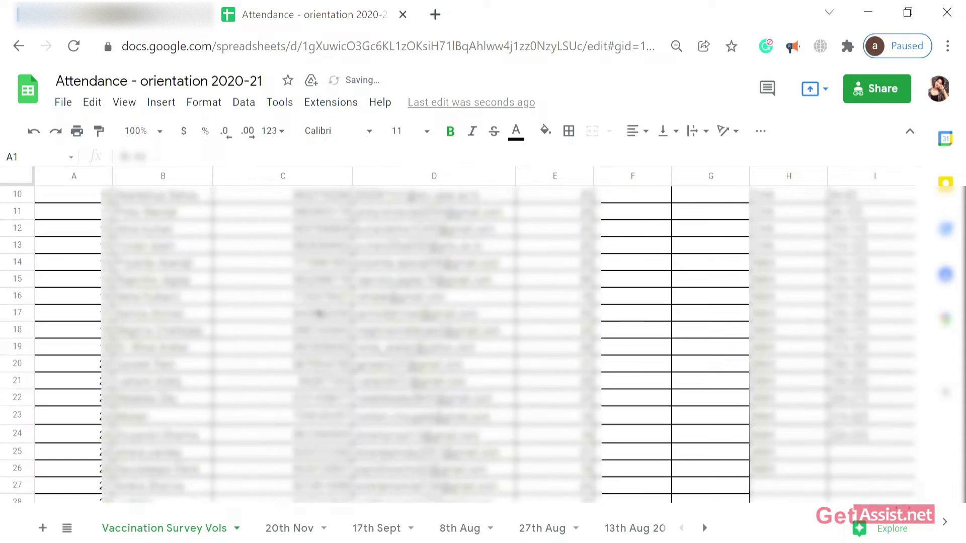
scroll(320, 314, right, 5)
scroll(320, 314, left, 5)
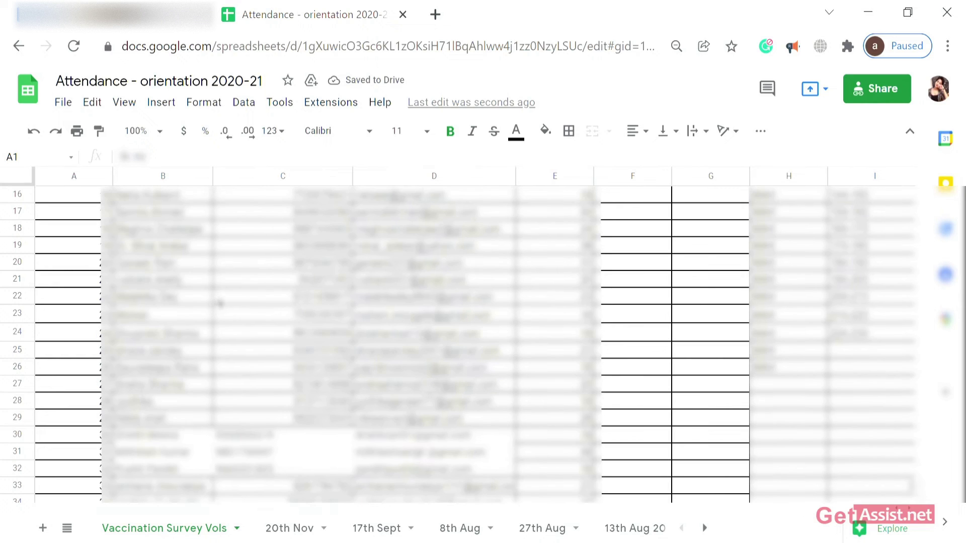
- Insert a blank row below row 20 from cell C20
click(223, 266)
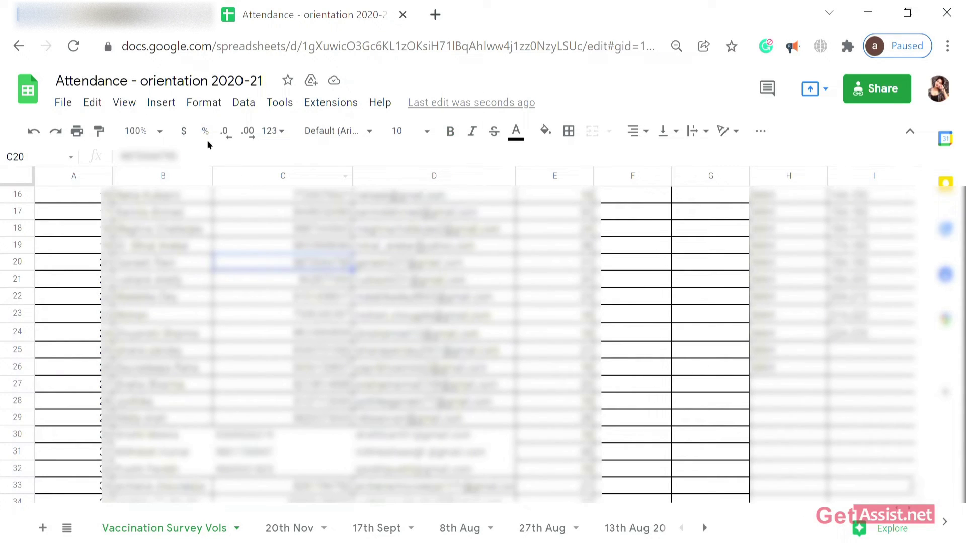
click(171, 104)
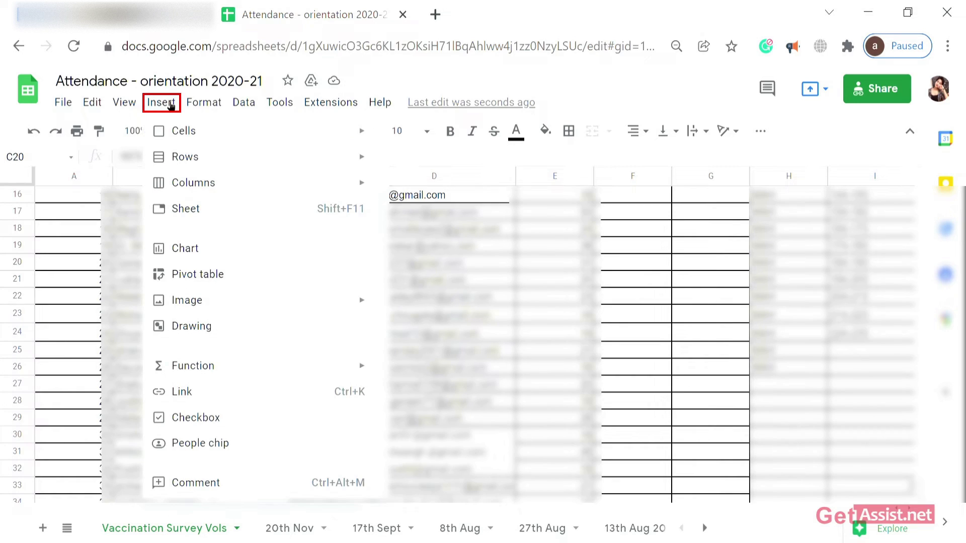
mouse_move(290, 168)
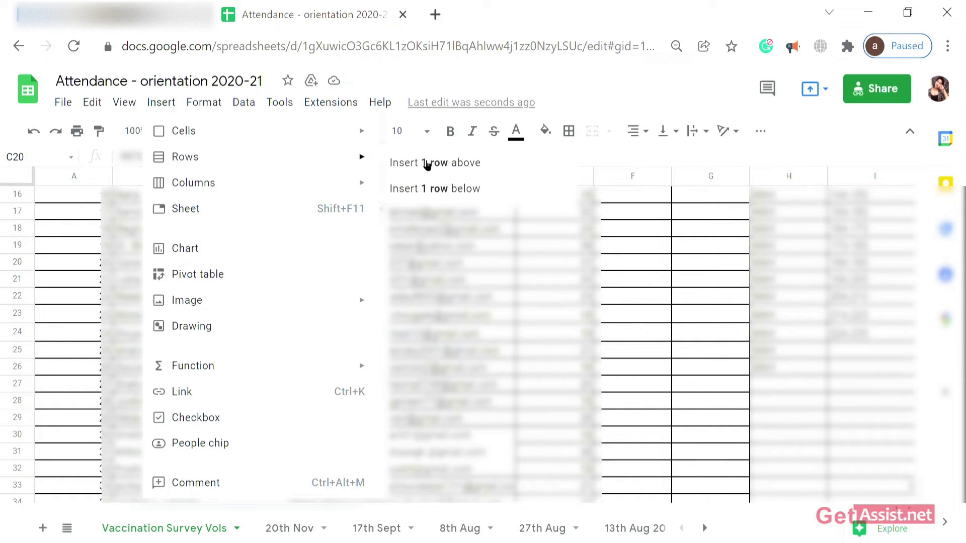
click(434, 188)
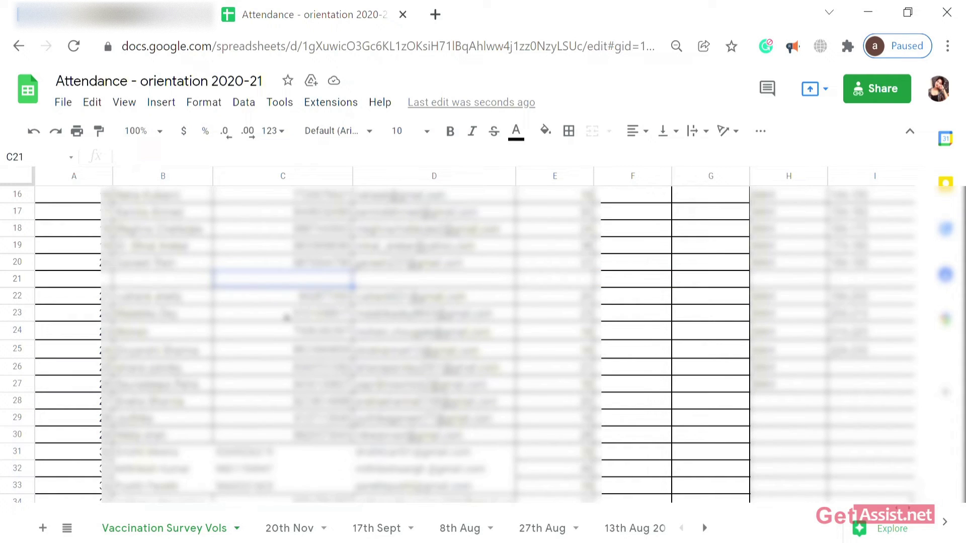
- Insert a blank row above row 23 from cell C23
click(286, 316)
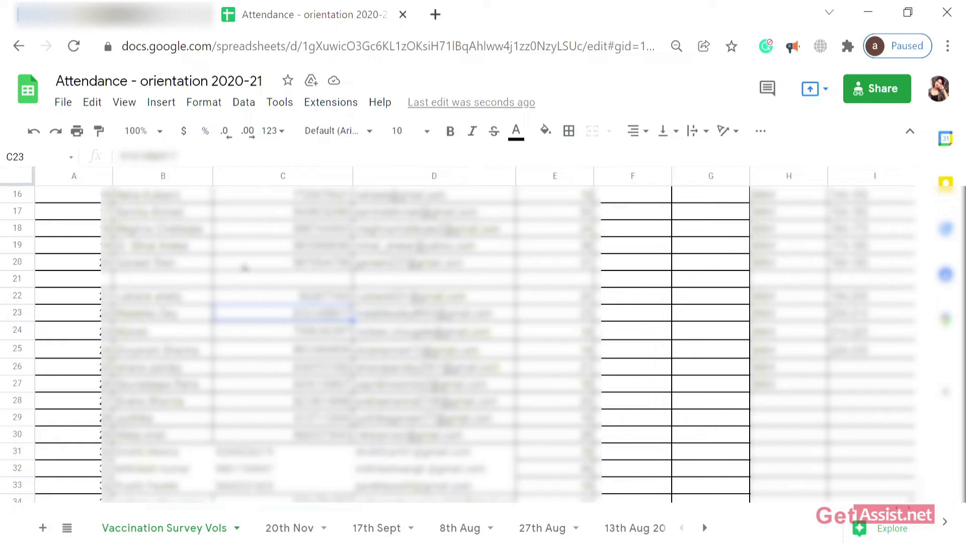
click(166, 104)
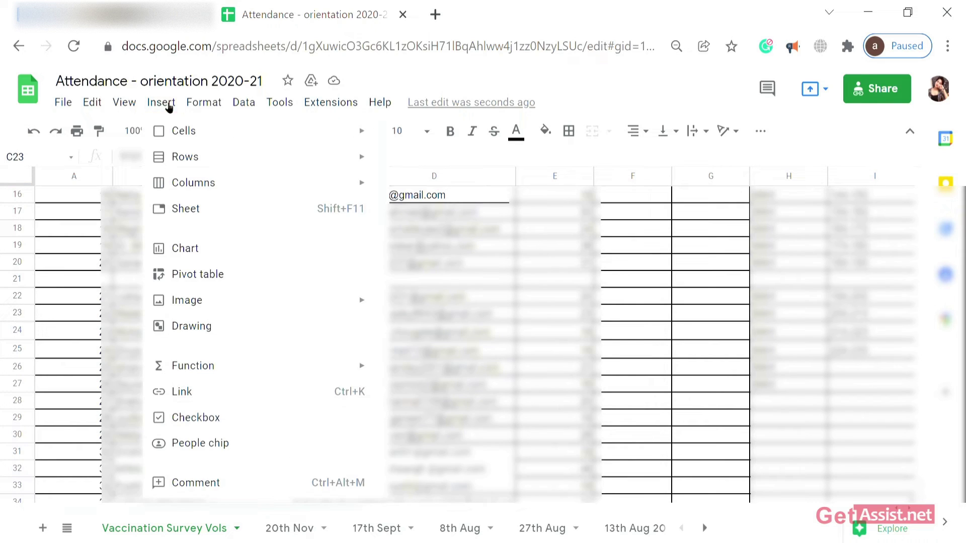
mouse_move(185, 169)
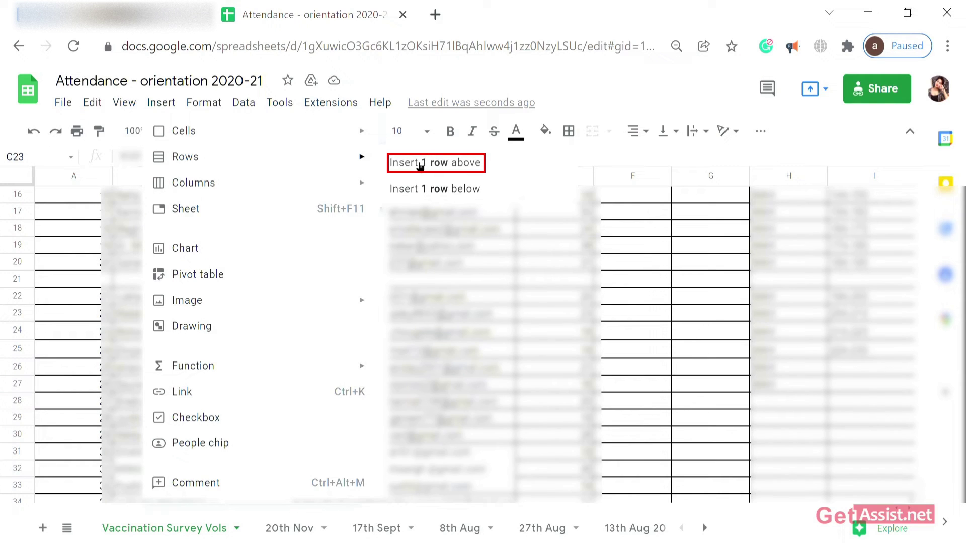
click(421, 164)
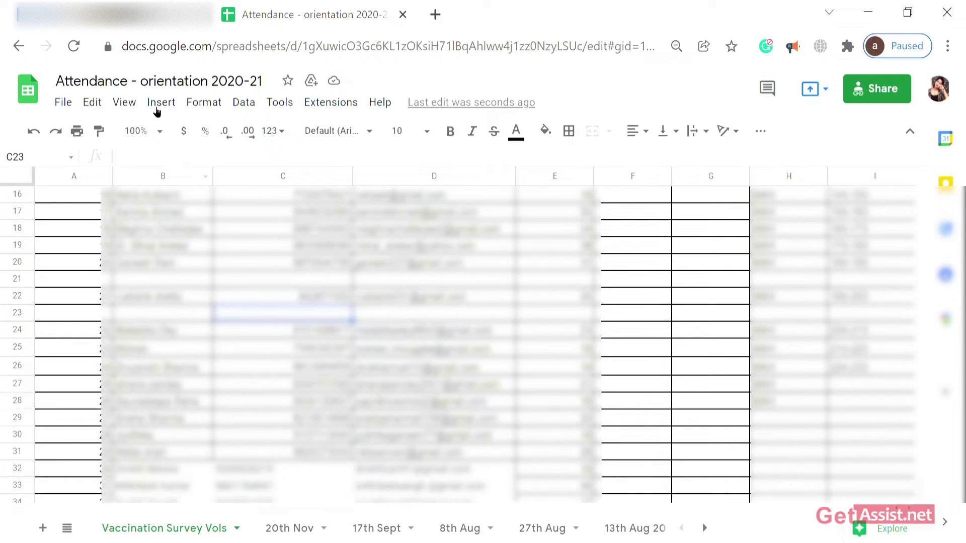
- Insert an empty column left of column B from cell B26
scroll(209, 324, down, 2)
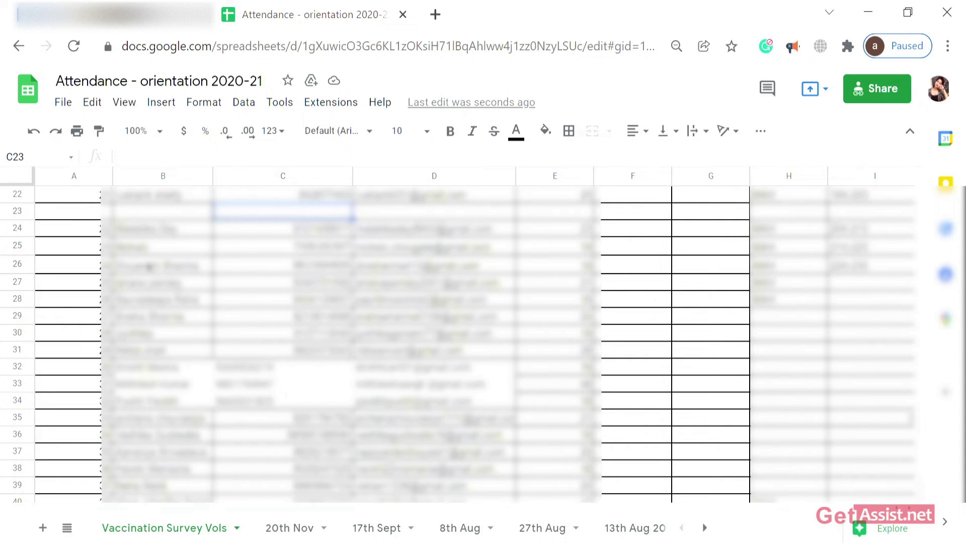
click(149, 267)
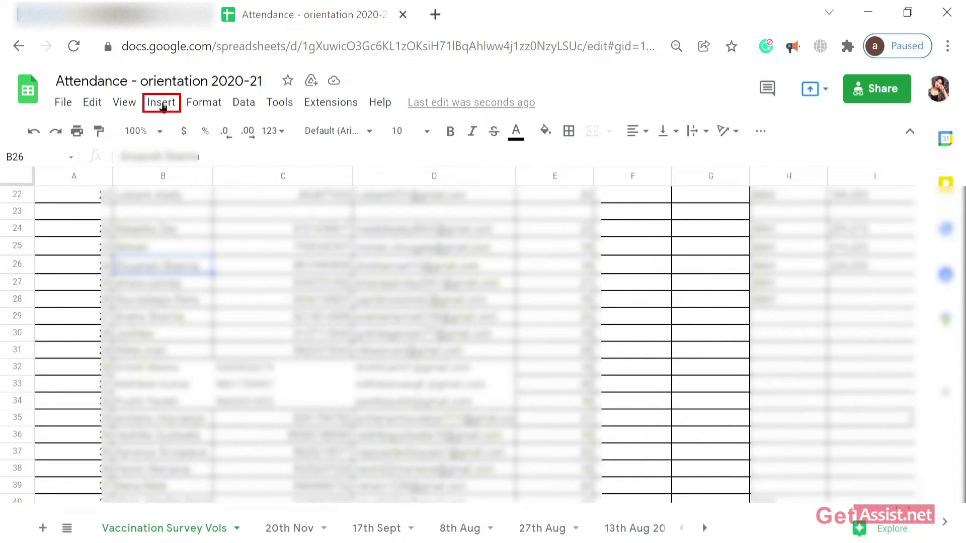
click(161, 103)
mouse_move(241, 186)
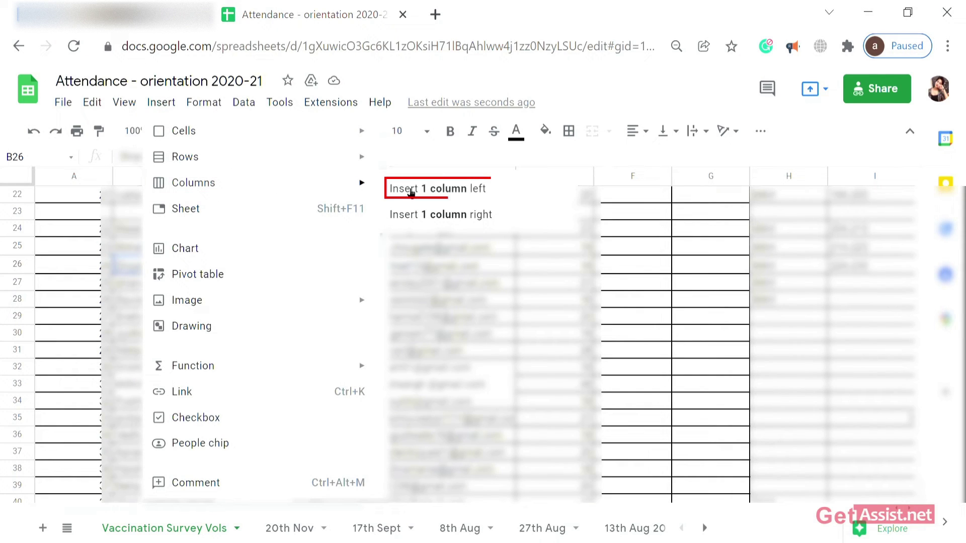
click(411, 190)
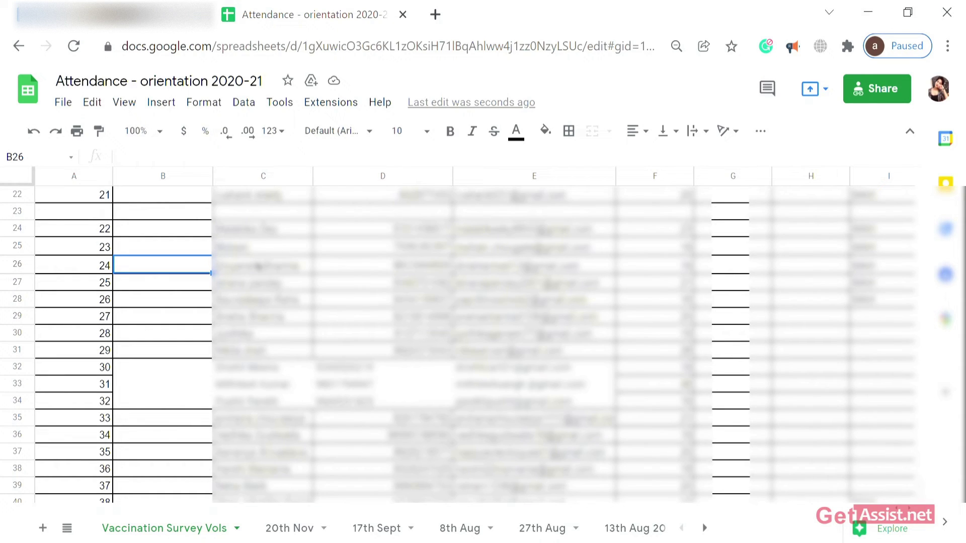
- Reopen the Insert menu and close it without inserting anything
click(162, 104)
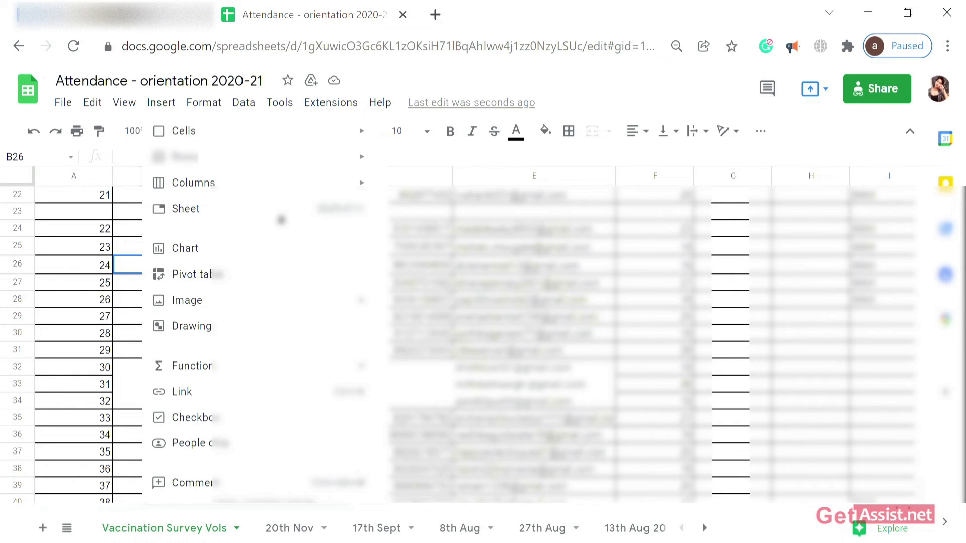
click(420, 248)
scroll(496, 397, right, 10)
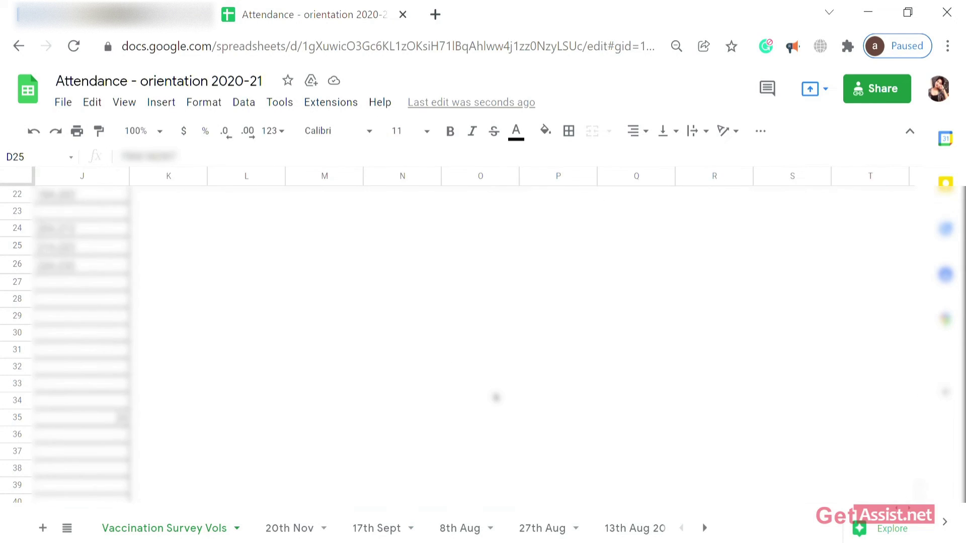
scroll(496, 397, left, 8)
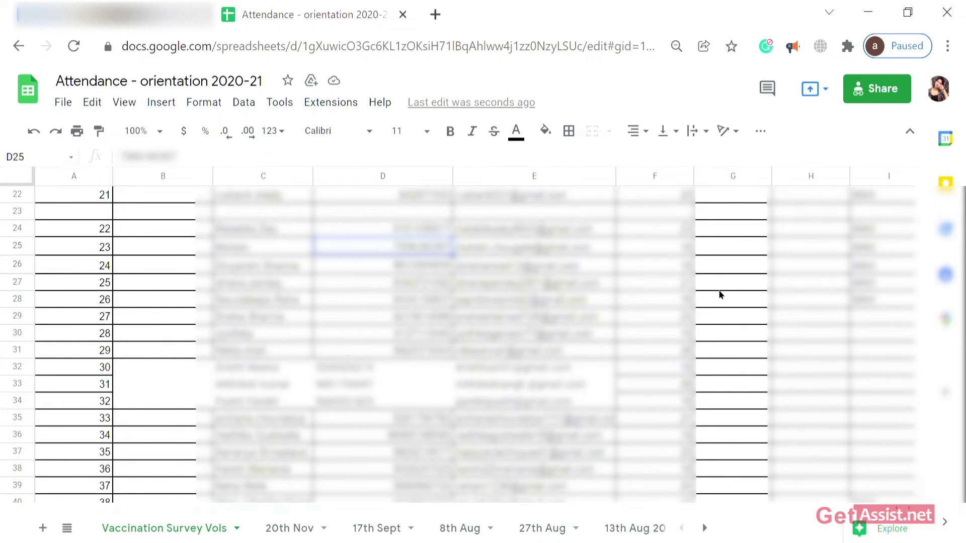
scroll(663, 332, right, 9)
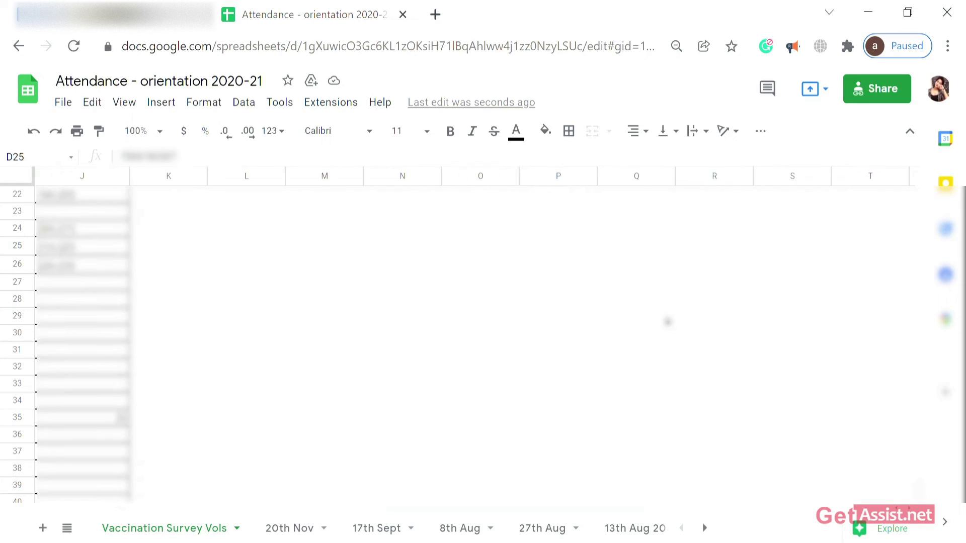
- Insert a blank column right of column I from cell I25
click(94, 252)
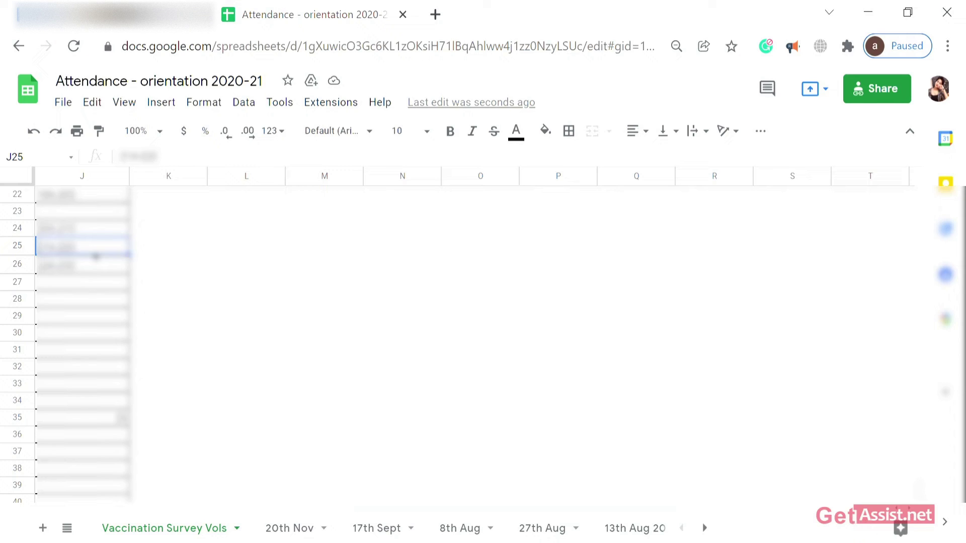
scroll(105, 246, left, 1)
click(81, 250)
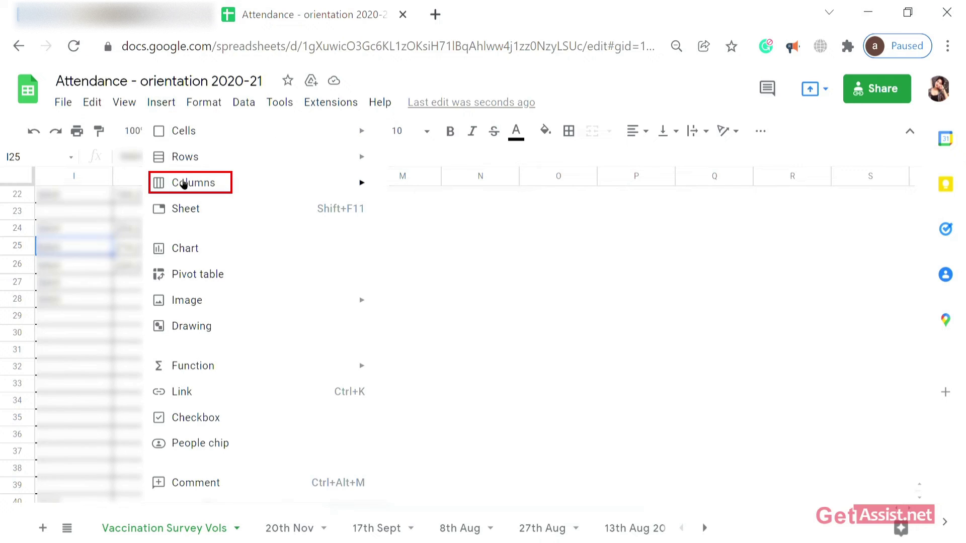
mouse_move(199, 182)
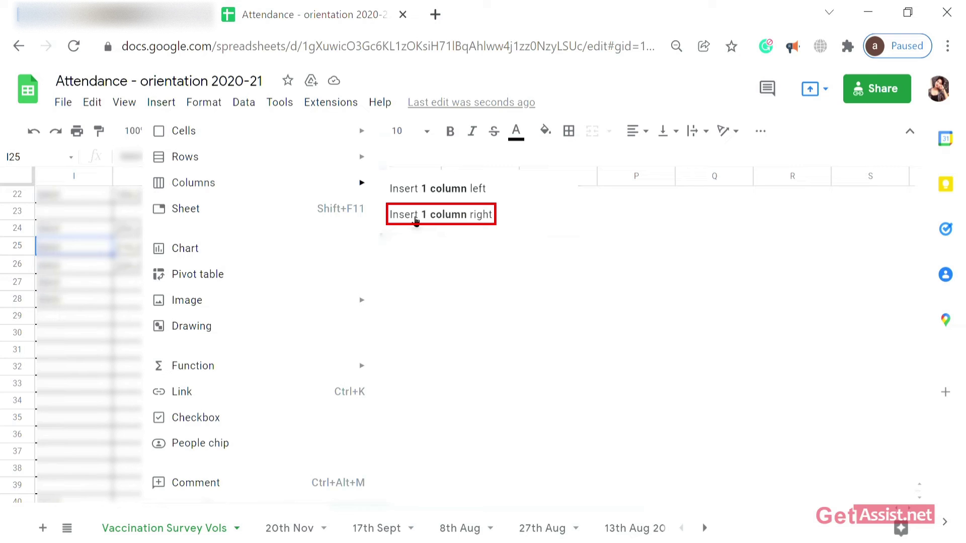
click(412, 220)
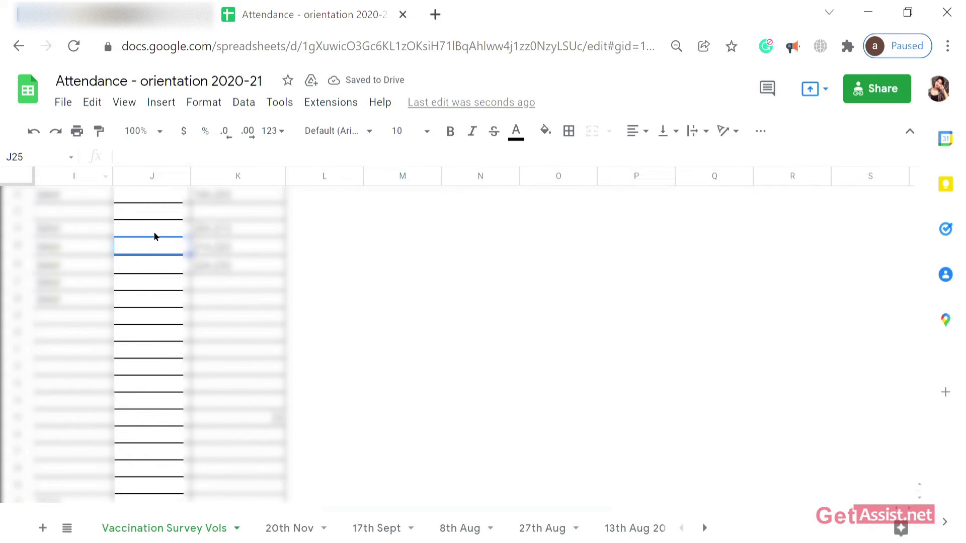
- Undo the insertions with Ctrl+Z to restore the original layout
scroll(163, 251, left, 8)
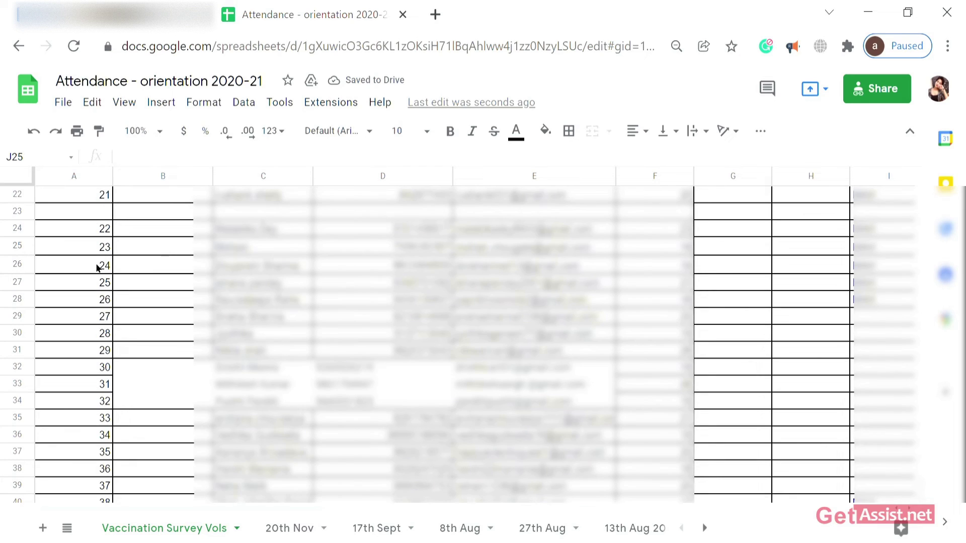
key(ctrl+z)
key(ctrl+z)
key(ctrl+z)
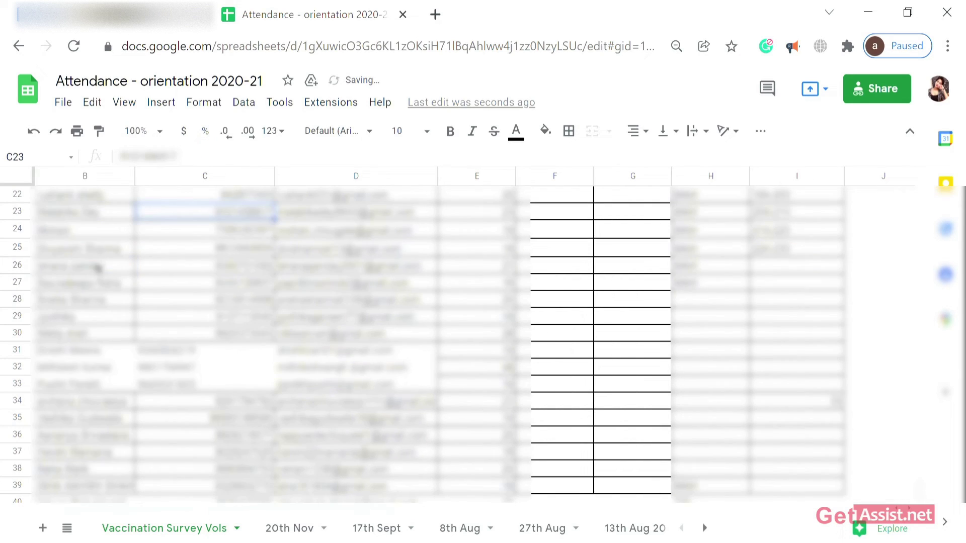
key(ctrl+z)
key(ctrl+z)
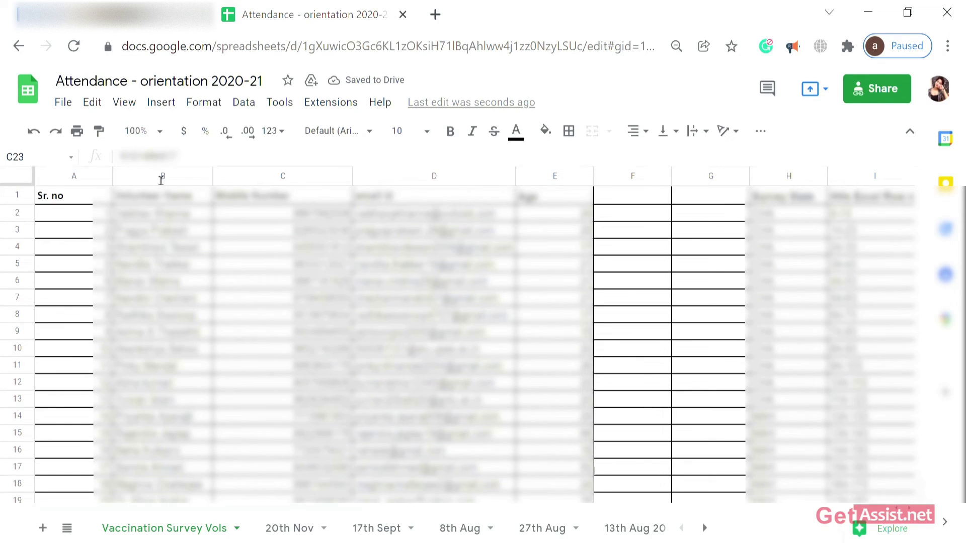
click(167, 102)
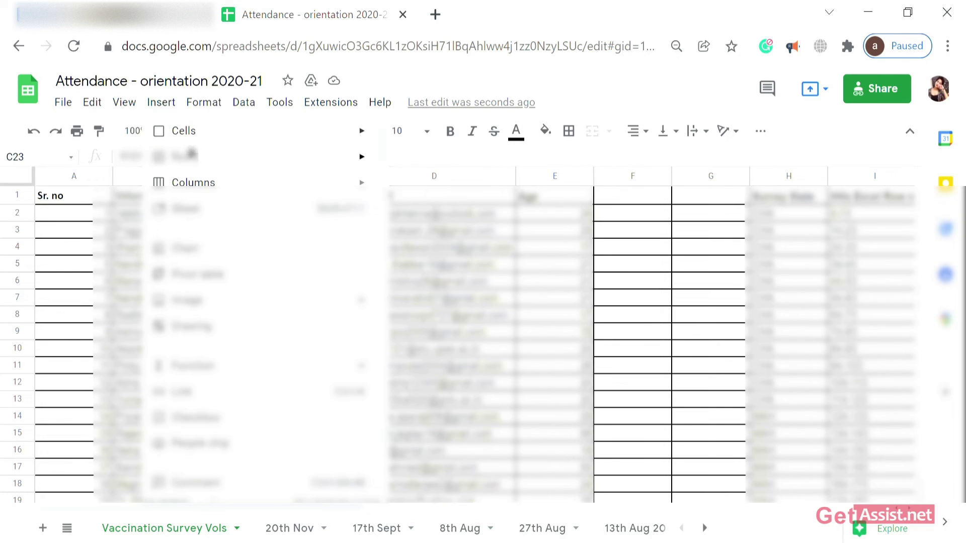
mouse_move(193, 192)
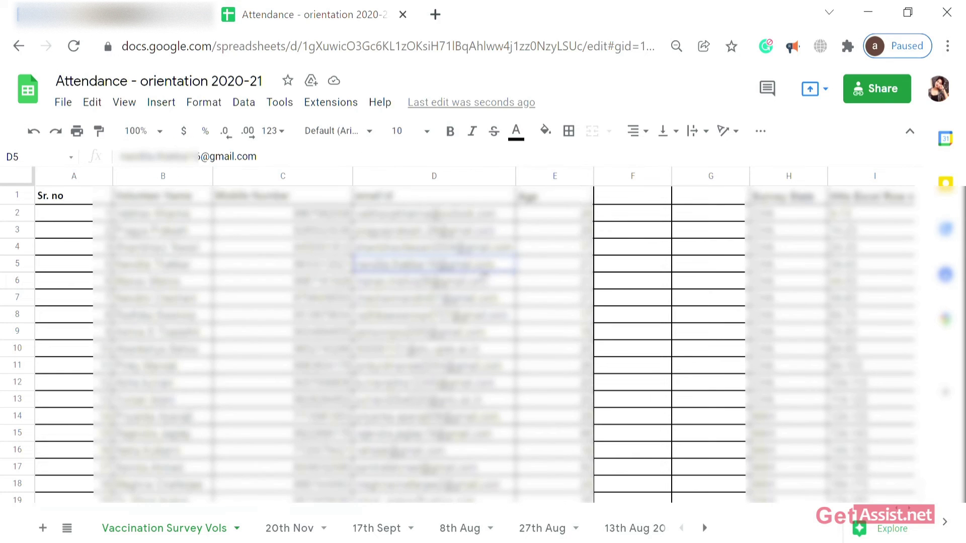
scroll(453, 327, down, 10)
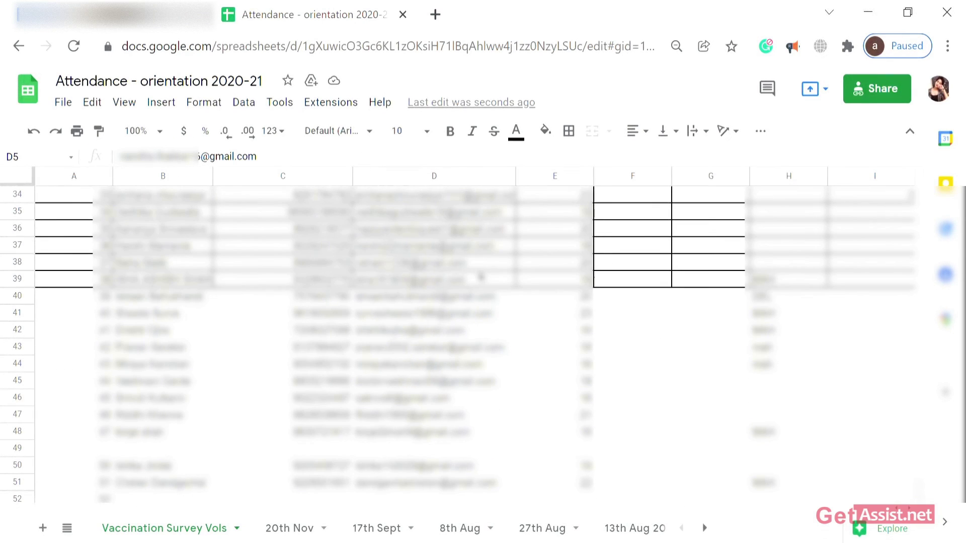
click(274, 282)
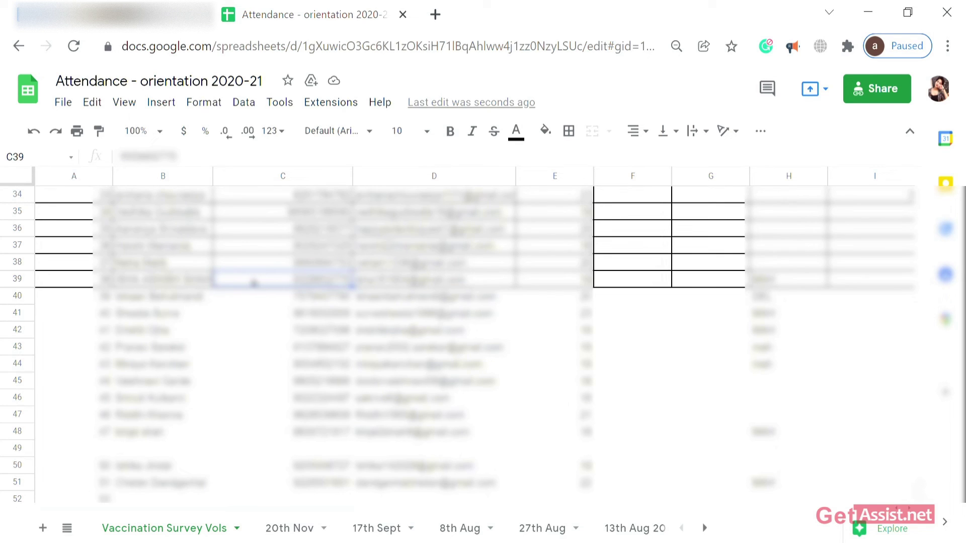
- Insert a blank row above row 39 using cell C39's right-click menu
right_click(253, 282)
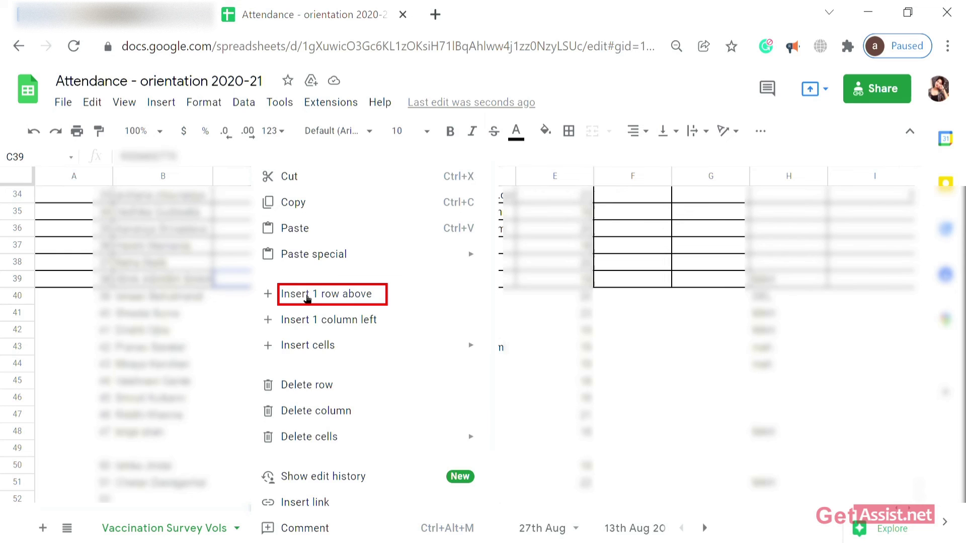
click(307, 298)
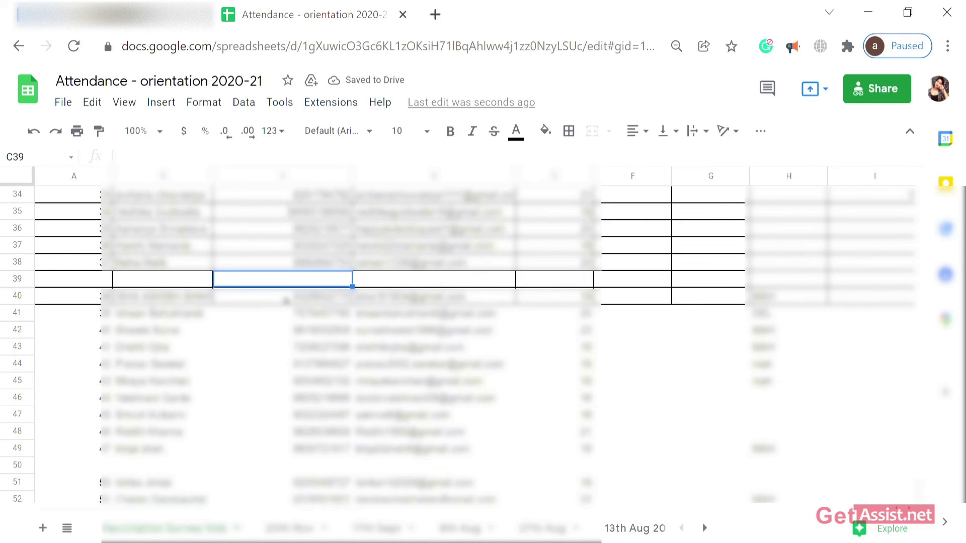
click(286, 301)
right_click(286, 300)
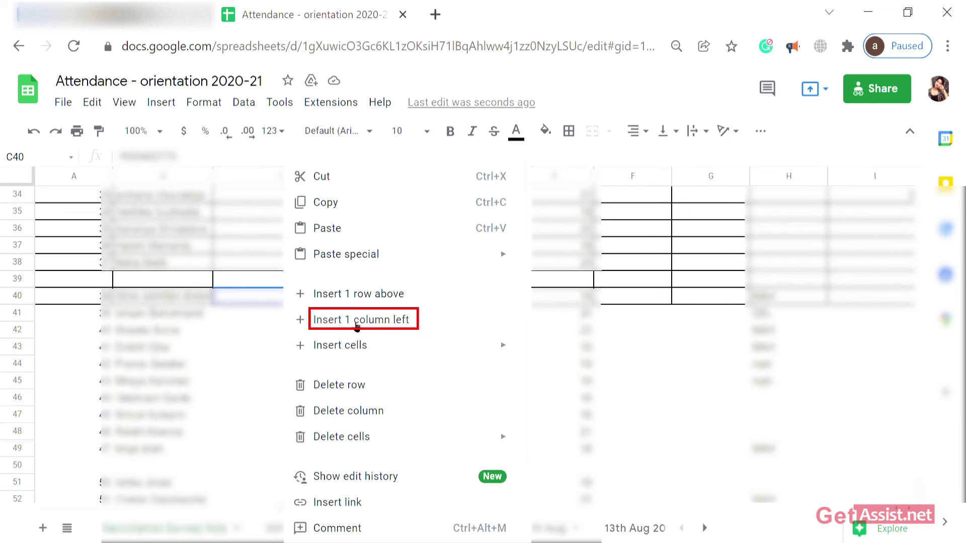
click(265, 336)
click(275, 298)
right_click(275, 301)
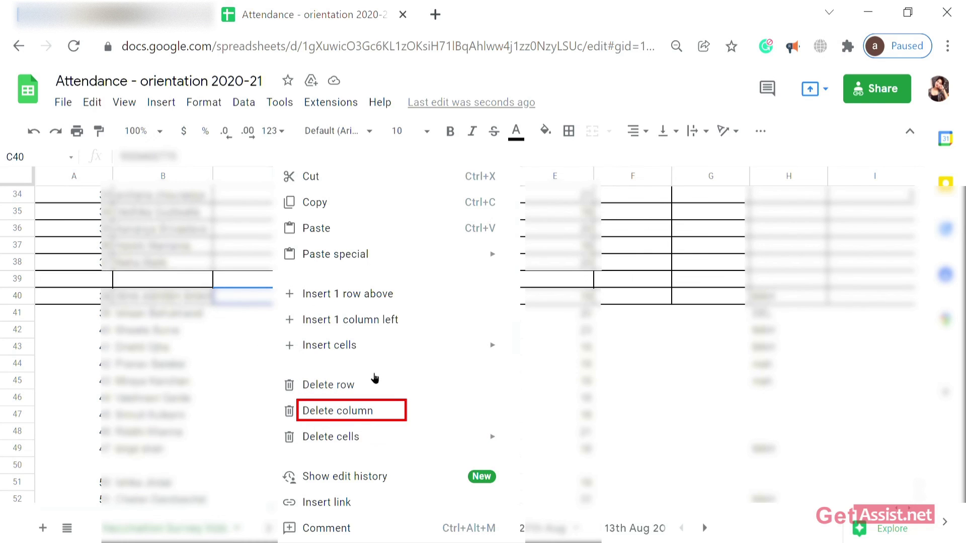
click(234, 296)
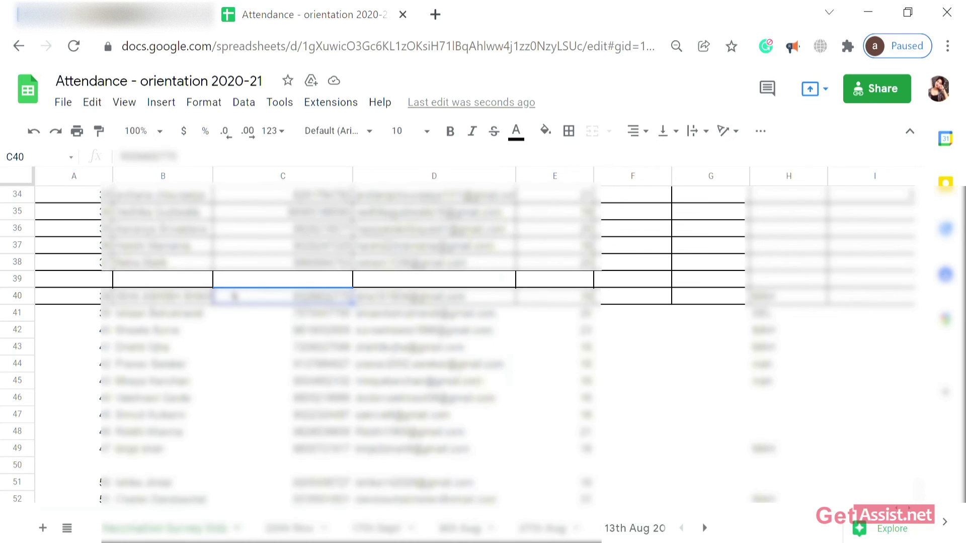
right_click(233, 296)
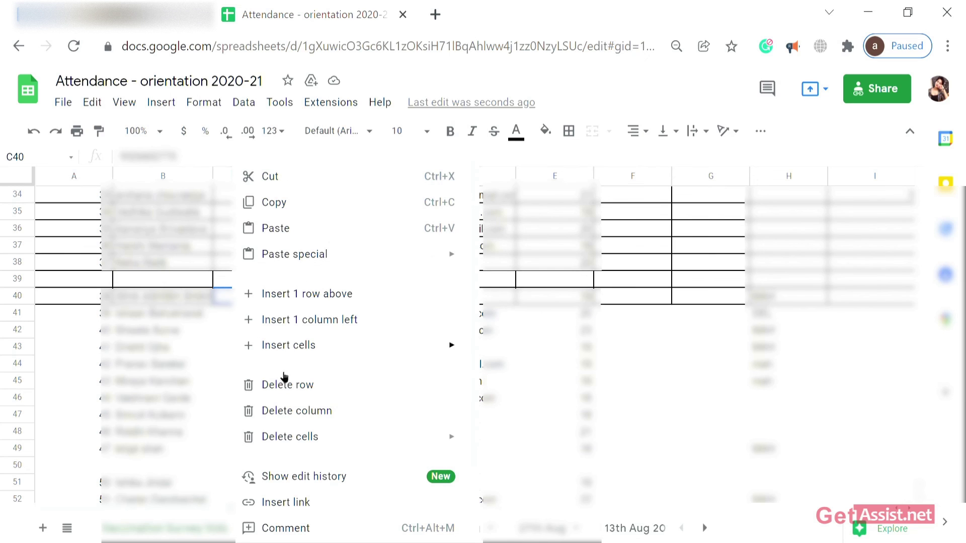
click(210, 351)
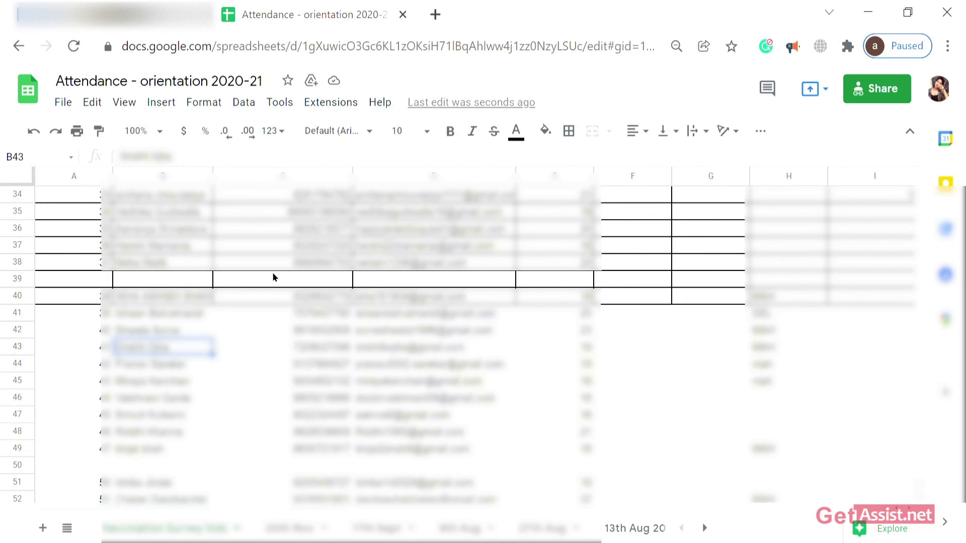
- Insert a blank row above row 27 using cell D27's right-click menu
scroll(337, 280, up, 5)
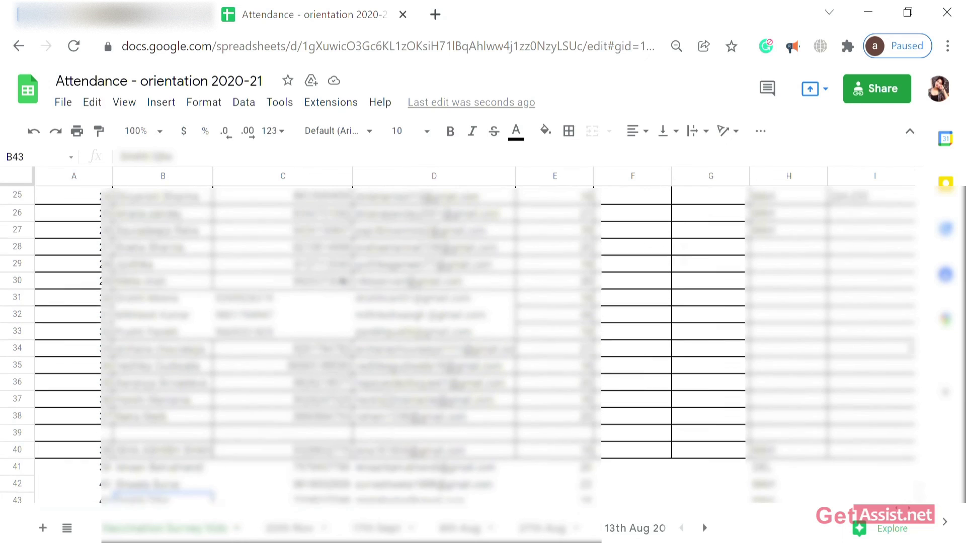
click(449, 251)
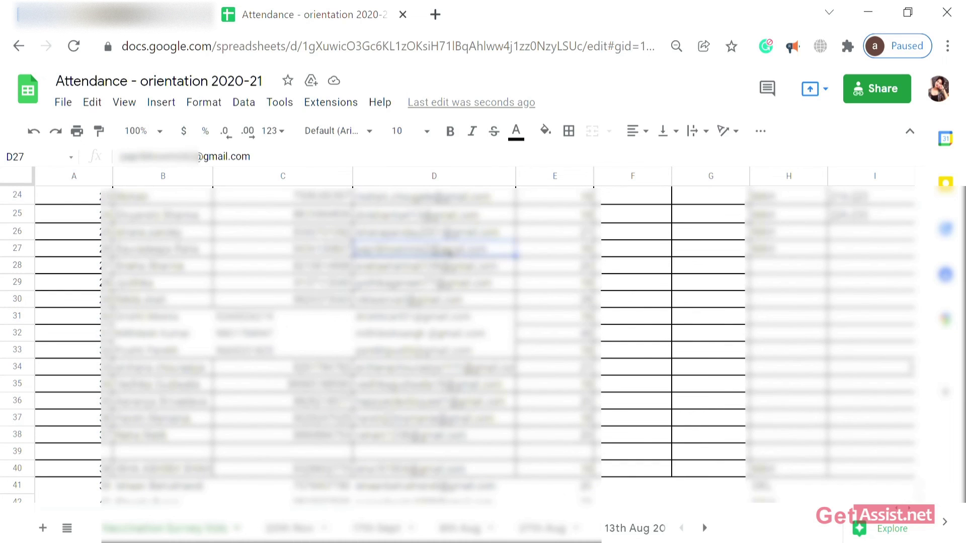
right_click(446, 251)
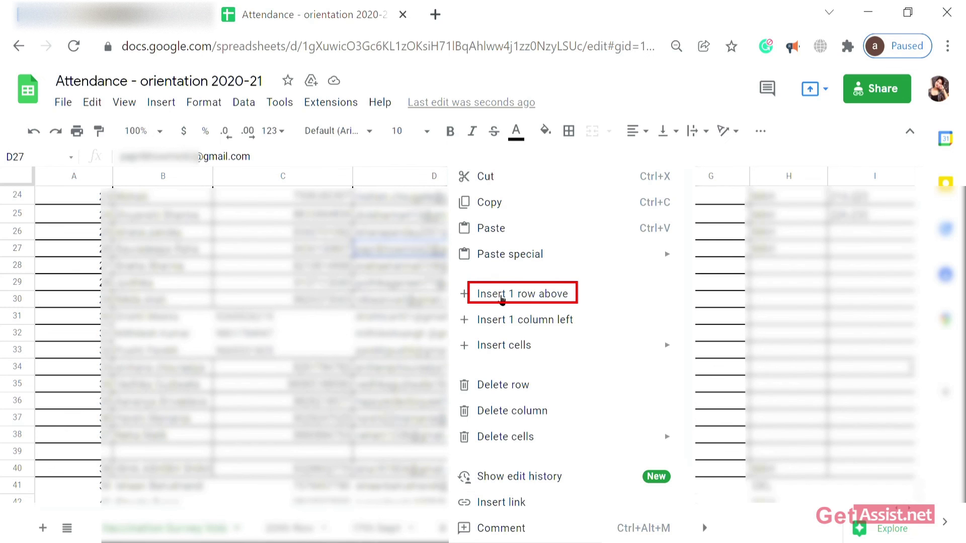
click(501, 296)
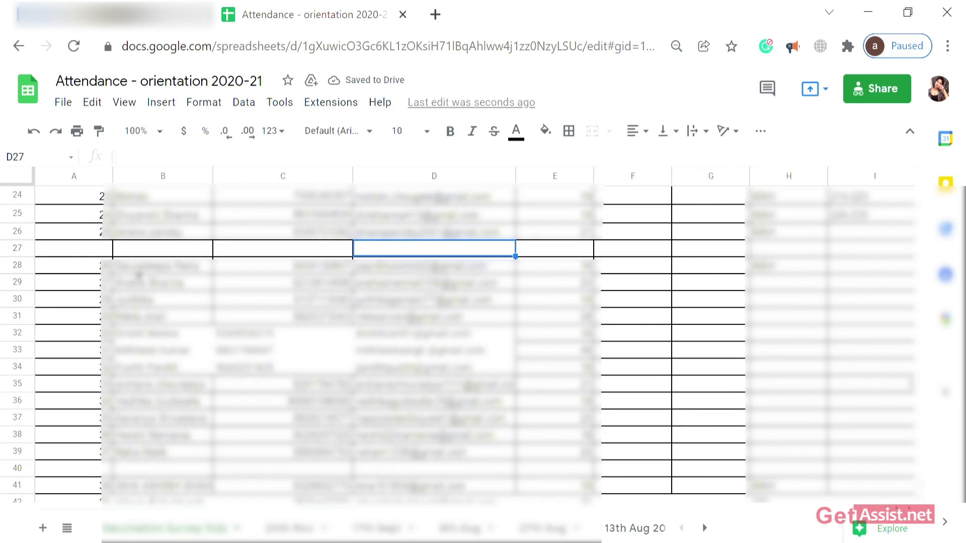
- Insert a blank column left of the names using cell B28's right-click menu
click(137, 270)
right_click(138, 272)
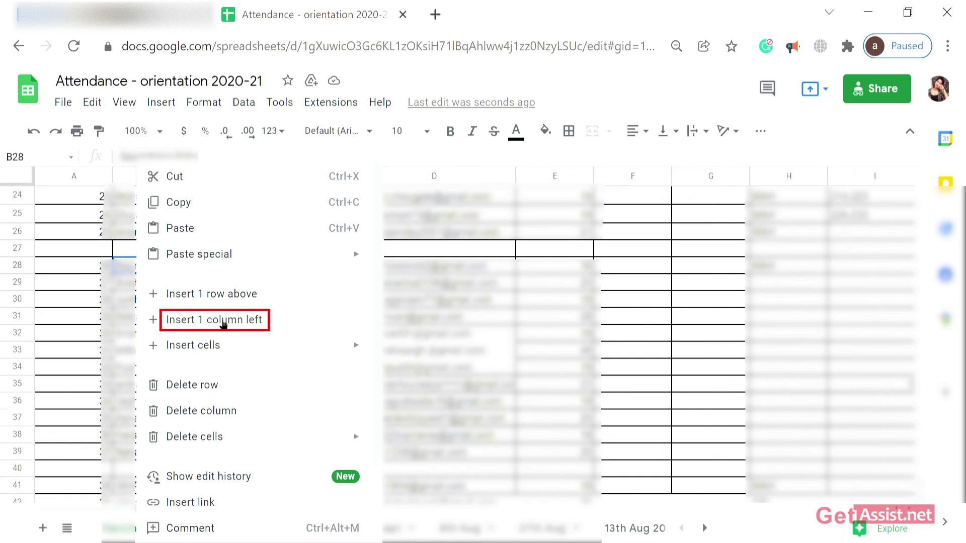
click(224, 321)
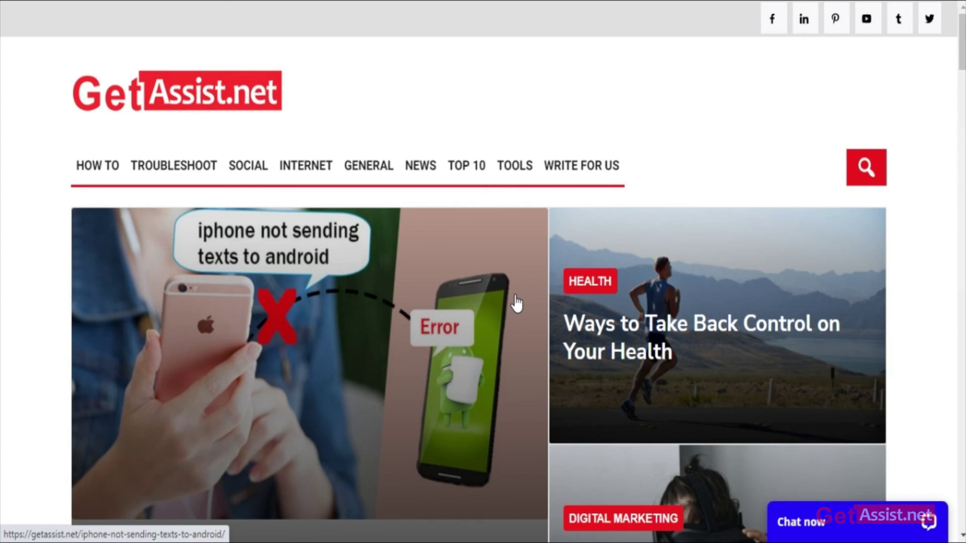
scroll(516, 302, down, 2)
scroll(516, 301, up, 2)
scroll(516, 302, down, 15)
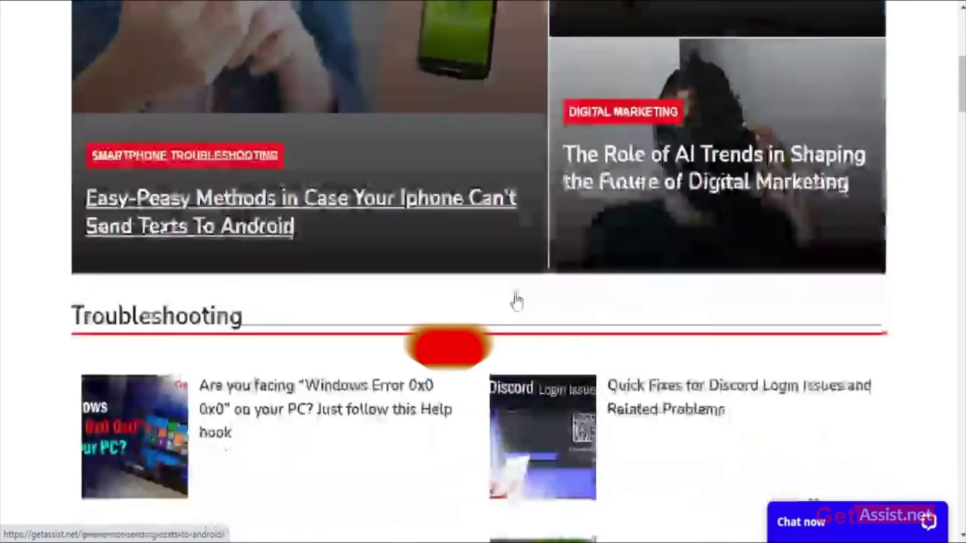
scroll(516, 302, down, 7)
scroll(516, 301, up, 16)
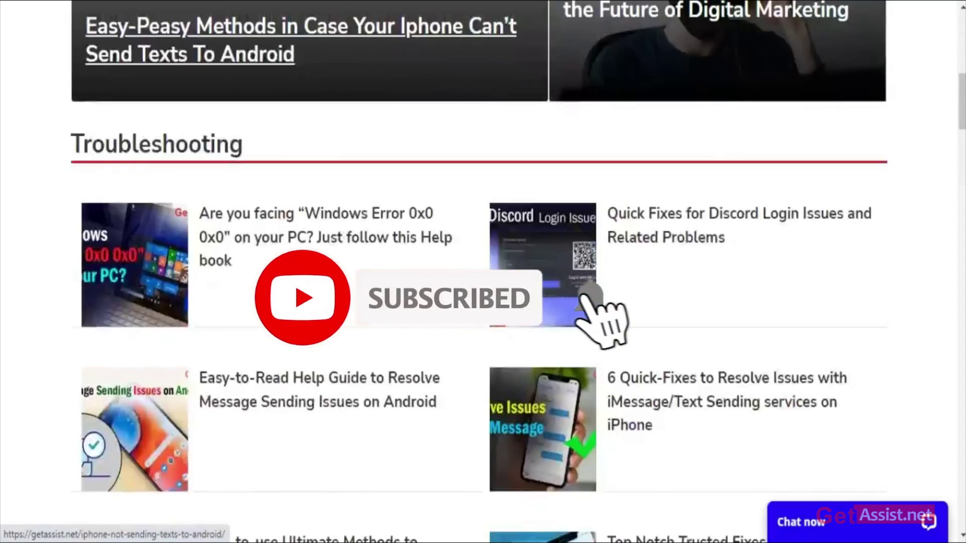
scroll(516, 302, up, 4)
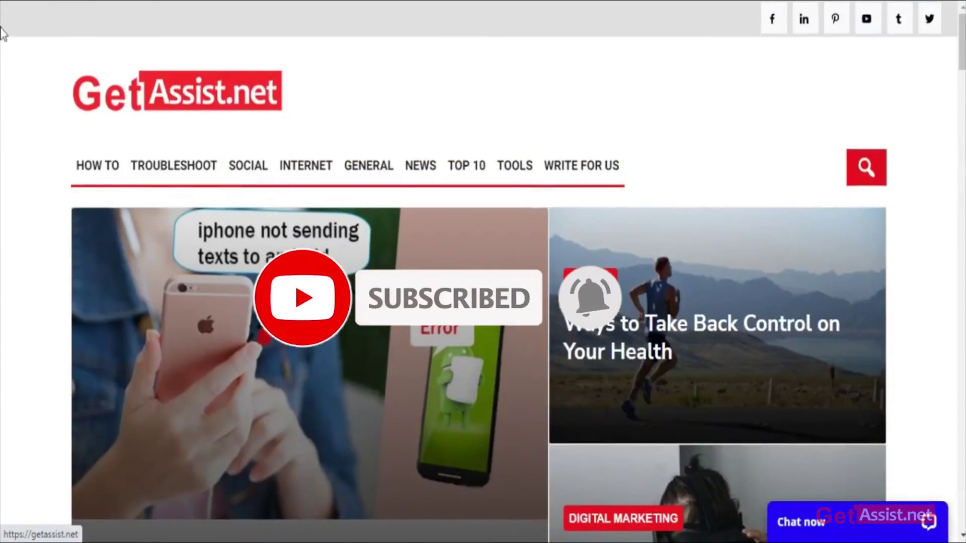
scroll(517, 302, down, 2)
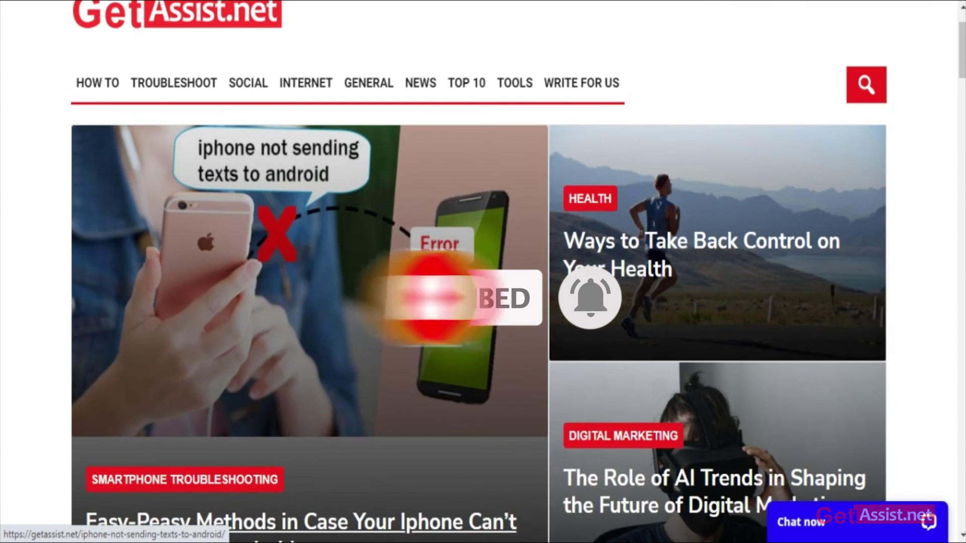